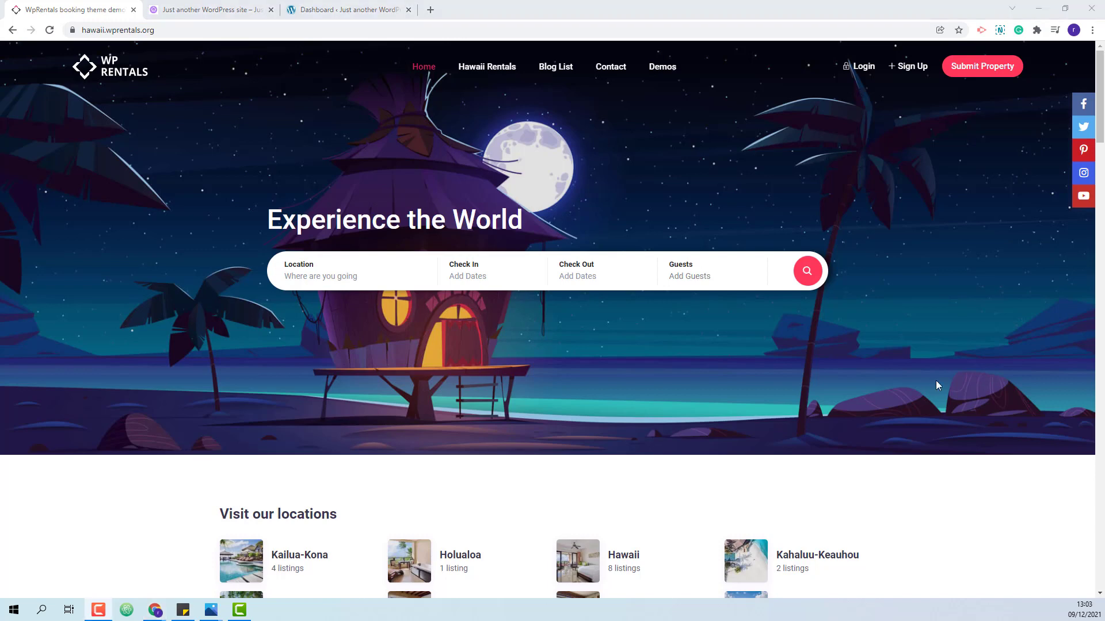
# Scroll the demo homepage down to the eight-location 'Visit our locations' grid.
pyautogui.scroll(-3, 936, 382)
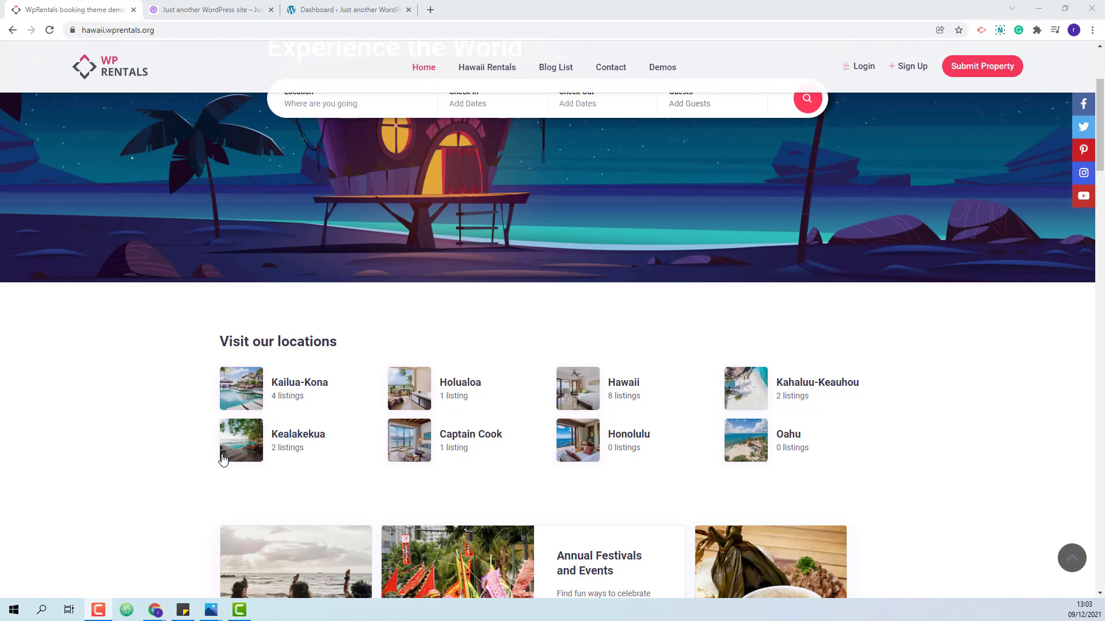
# Open your own site's homepage in Elementor and add an empty section below the hero.
pyautogui.hotkey('ctrl', 'Tab')
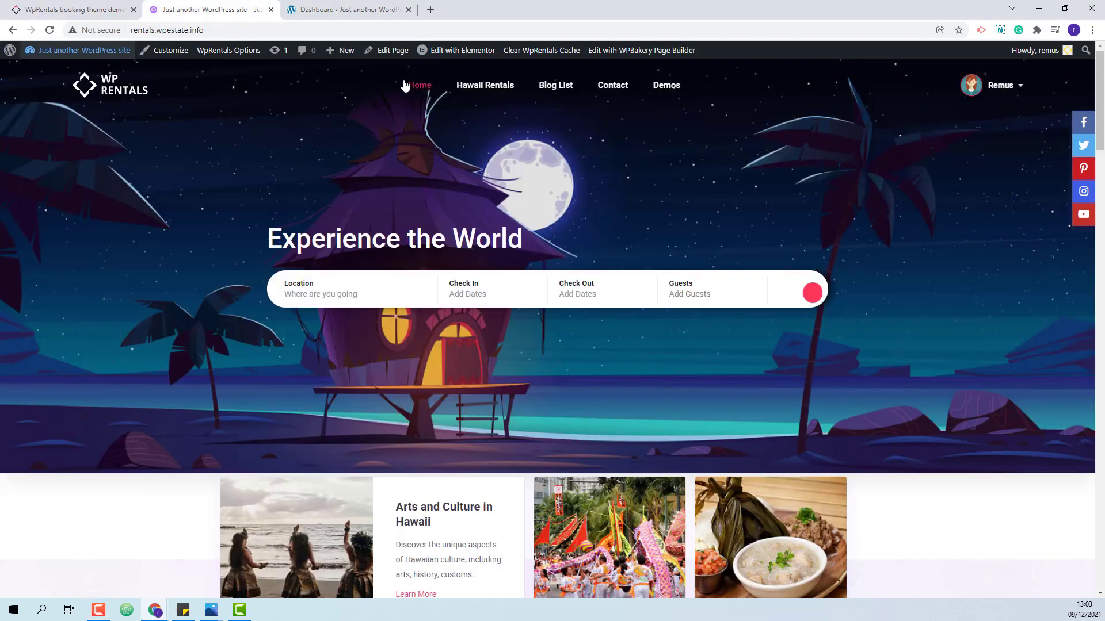
pyautogui.click(473, 52)
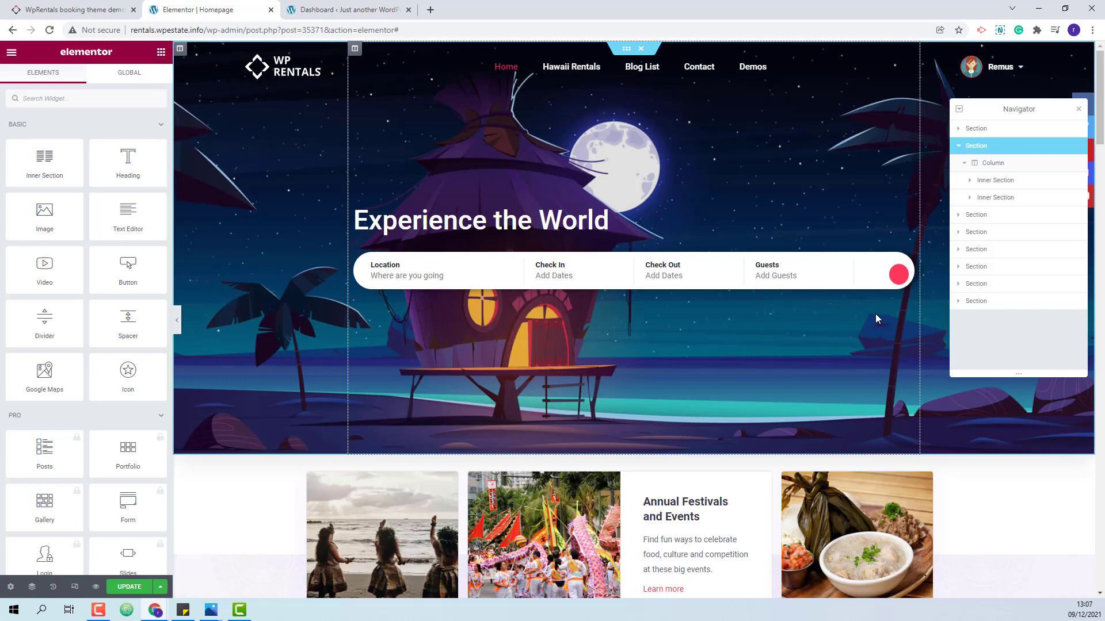
pyautogui.click(620, 467)
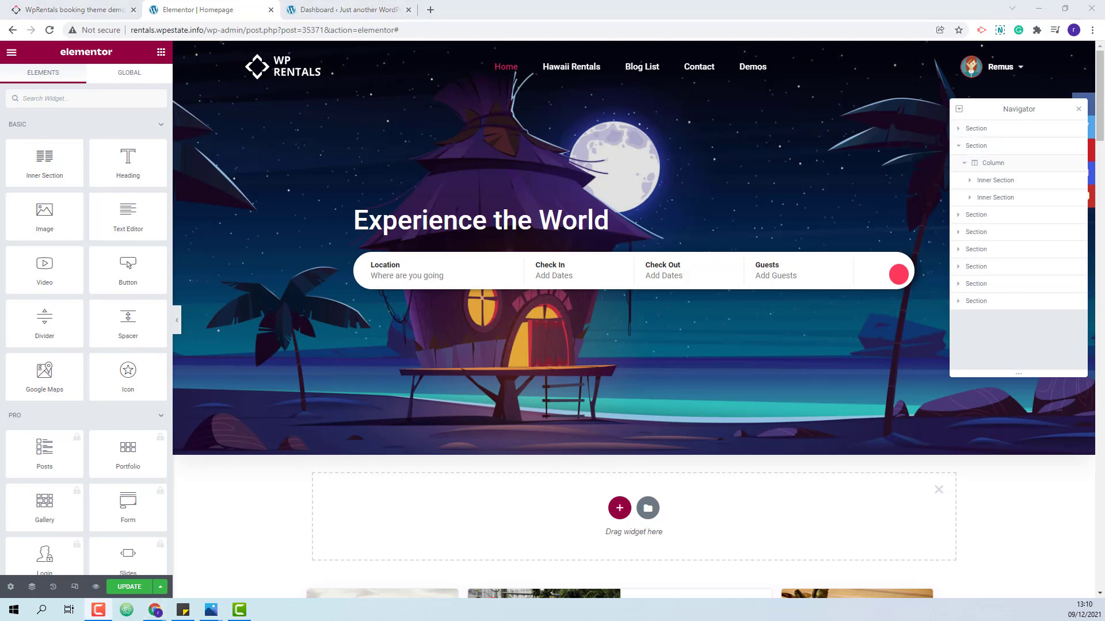
# Place a Heading reading 'Visit our locations' in the new section.
pyautogui.click(121, 166)
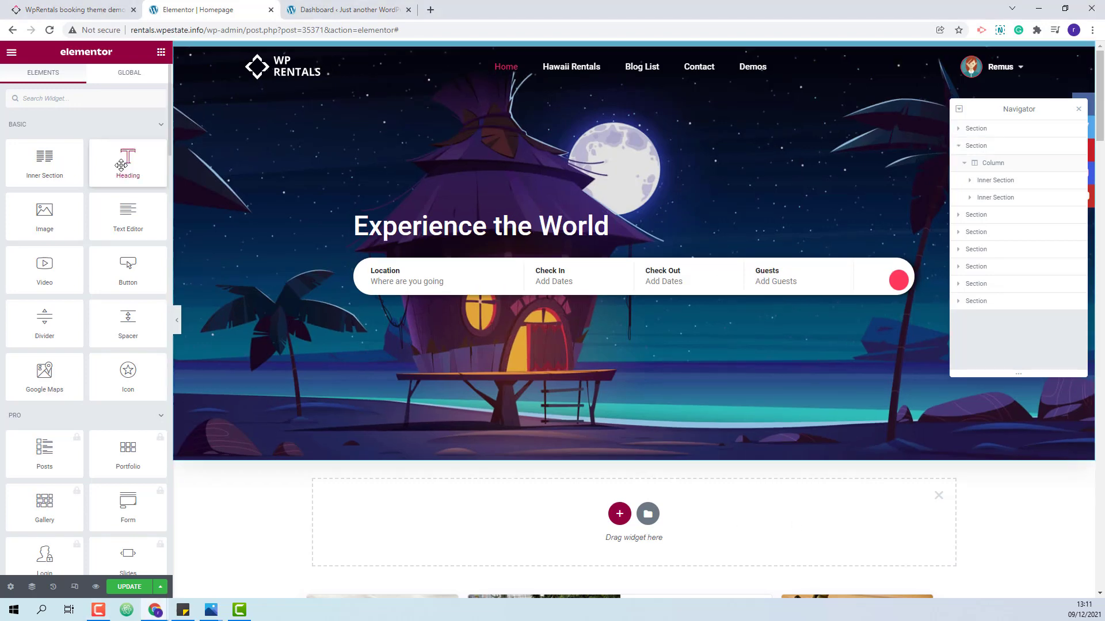
pyautogui.moveTo(122, 165); pyautogui.dragTo(601, 515)
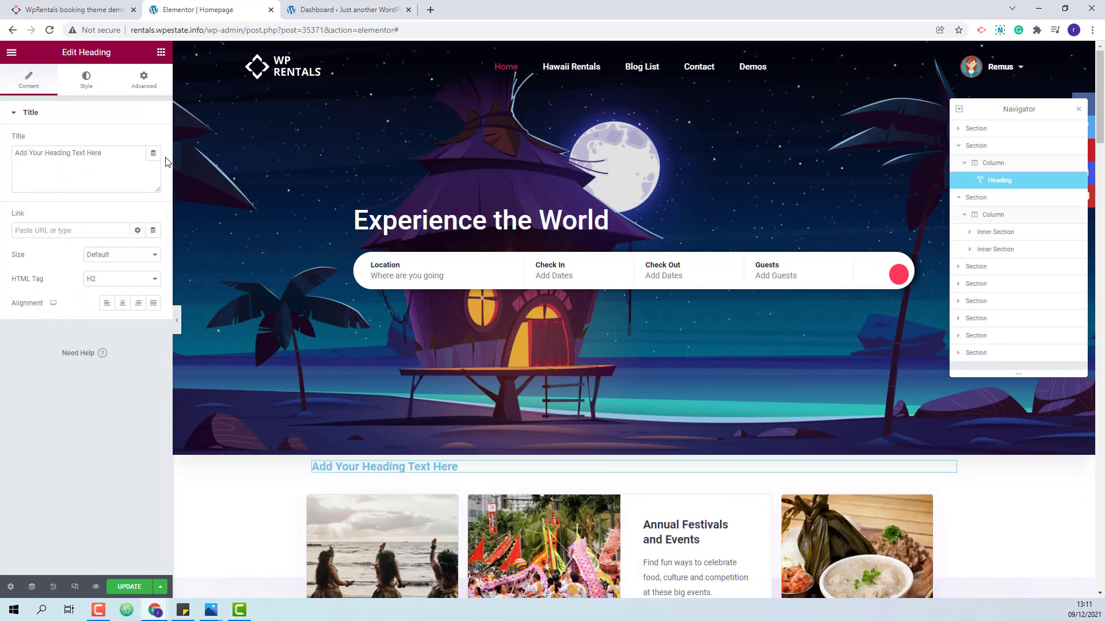
pyautogui.write('Visit our locations')
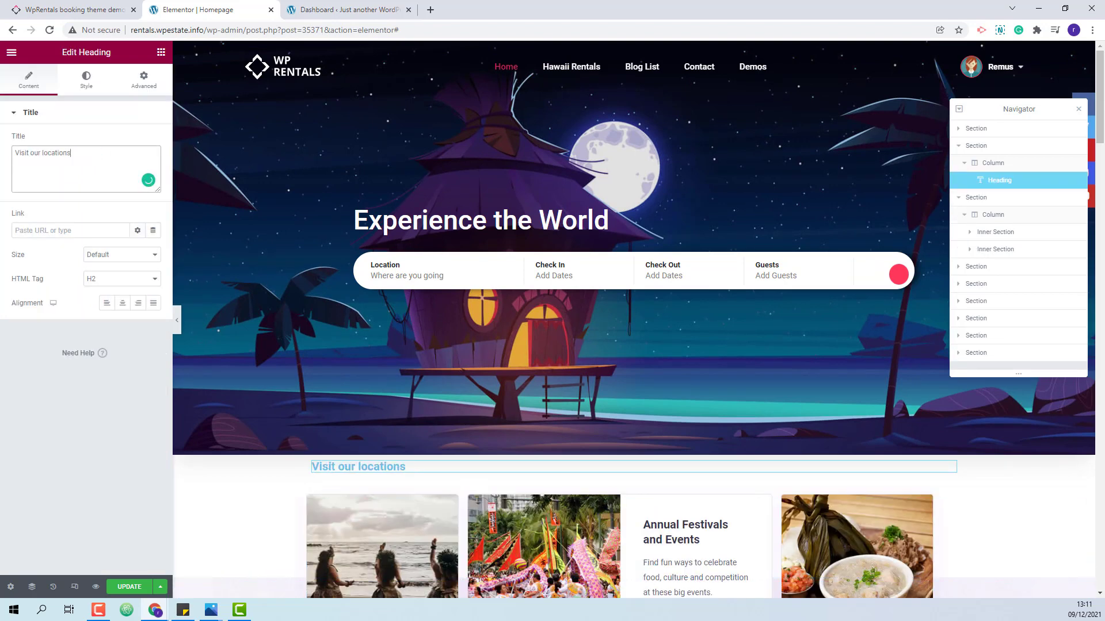
# Drop the WpRentals Categories List widget from WPRENTALS WIDGETS beneath the heading.
pyautogui.click(161, 52)
pyautogui.scroll(-5, 121, 374)
pyautogui.scroll(-10, 121, 374)
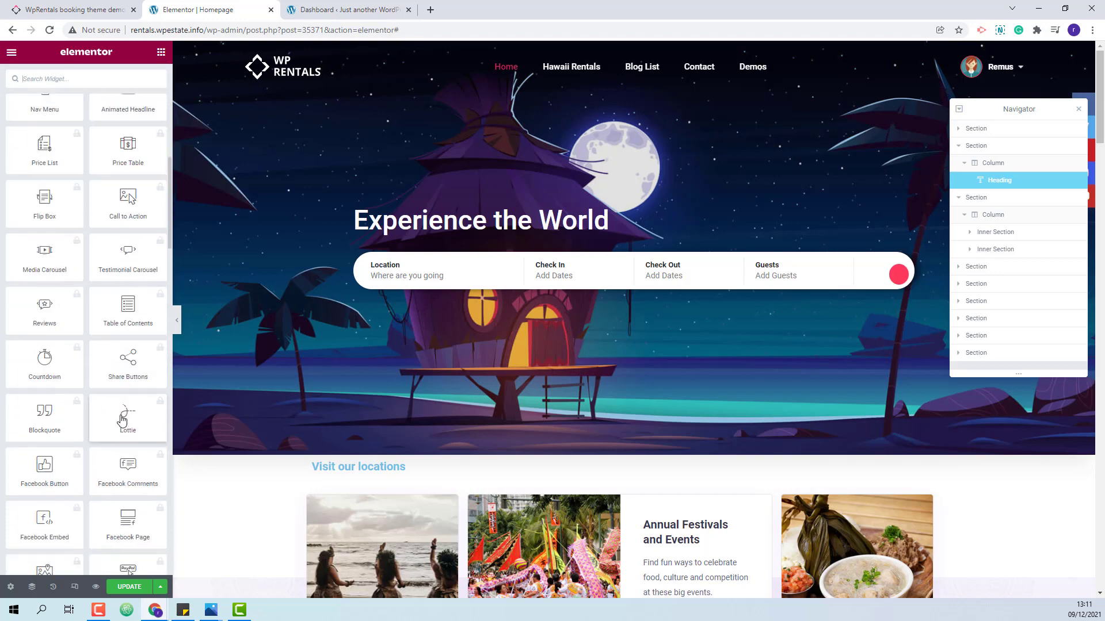
pyautogui.scroll(-4, 121, 418)
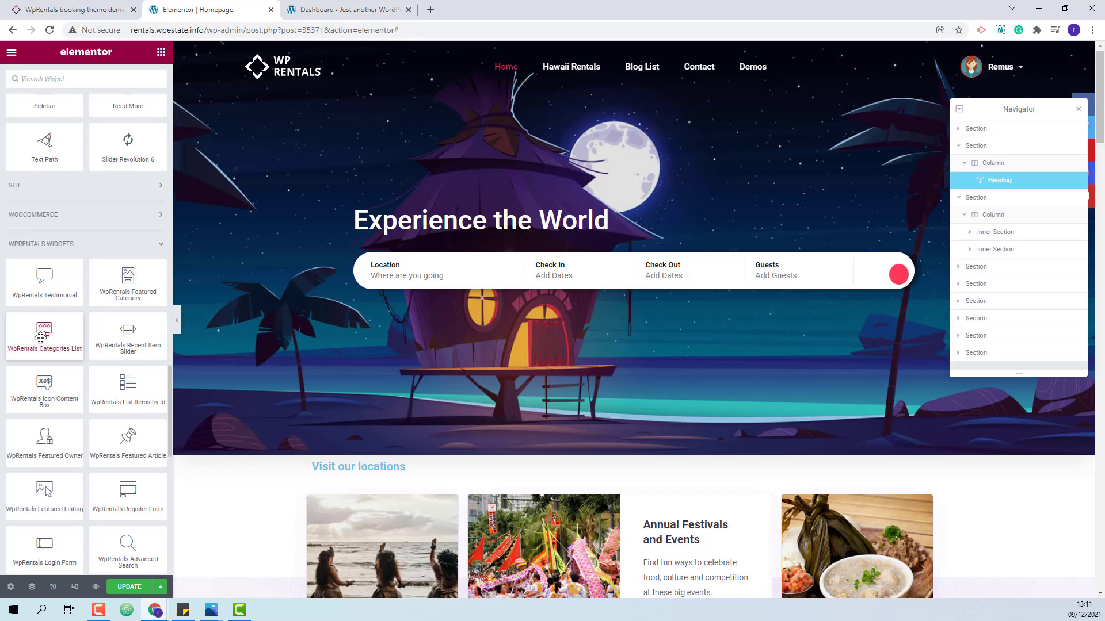
pyautogui.moveTo(40, 338); pyautogui.dragTo(388, 476)
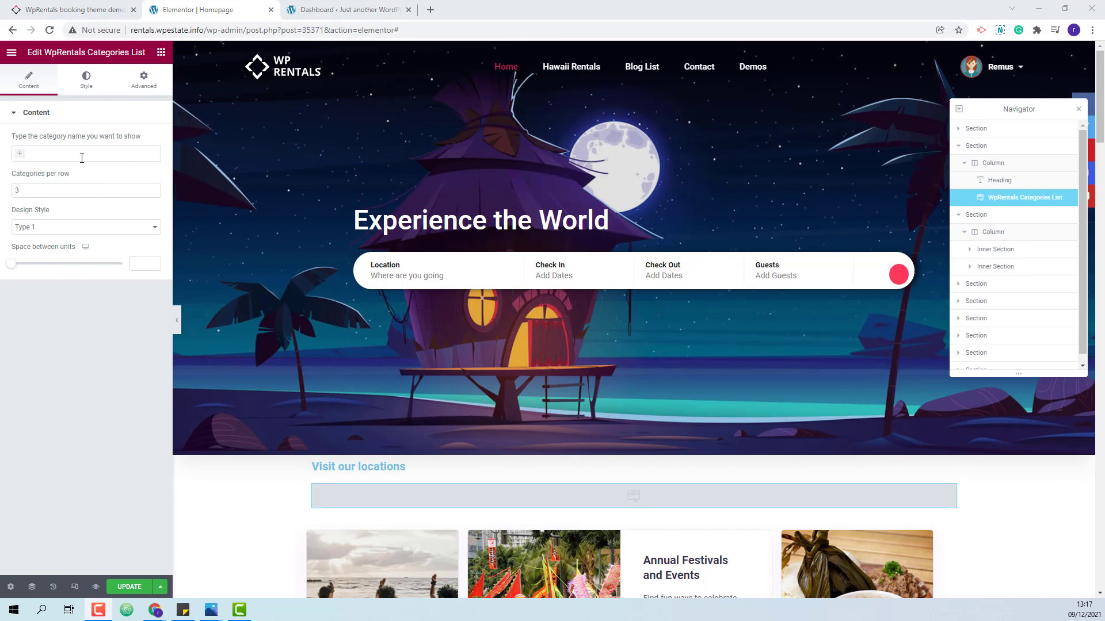
# Choose eight categories, Entire home through Kealakekua, and set Categories per row to 4.
pyautogui.click(21, 158)
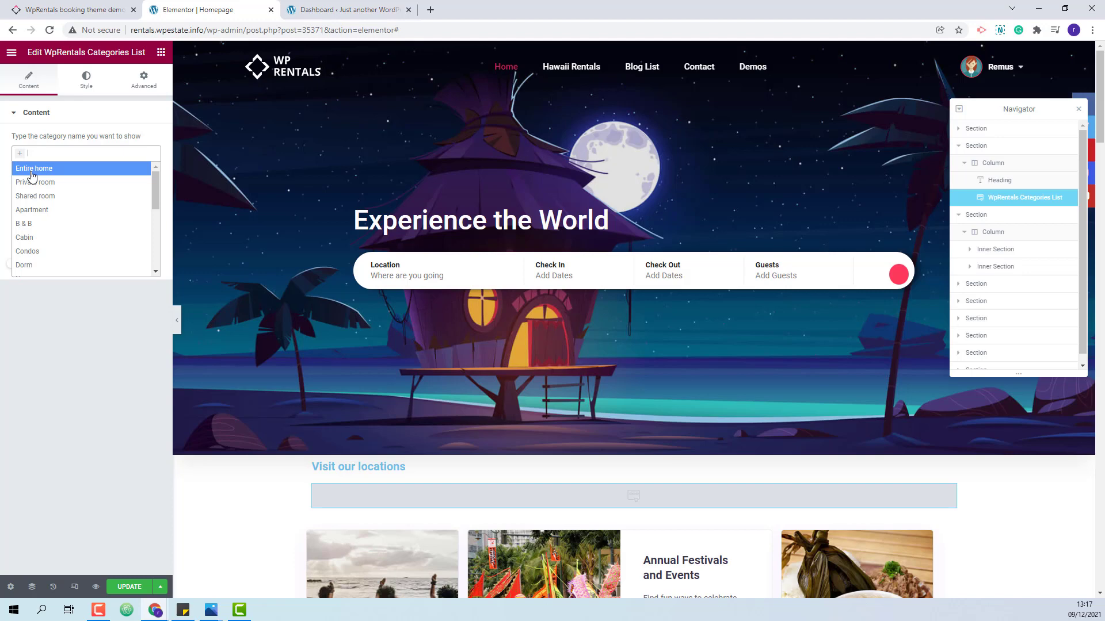
pyautogui.click(30, 170)
pyautogui.click(66, 157)
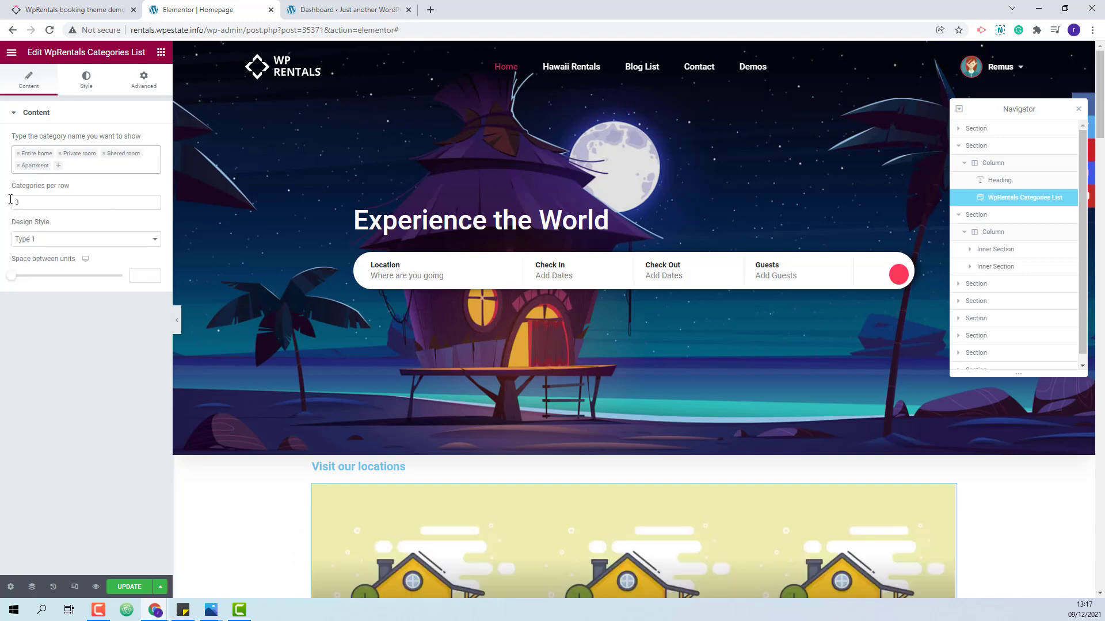
pyautogui.click(40, 204)
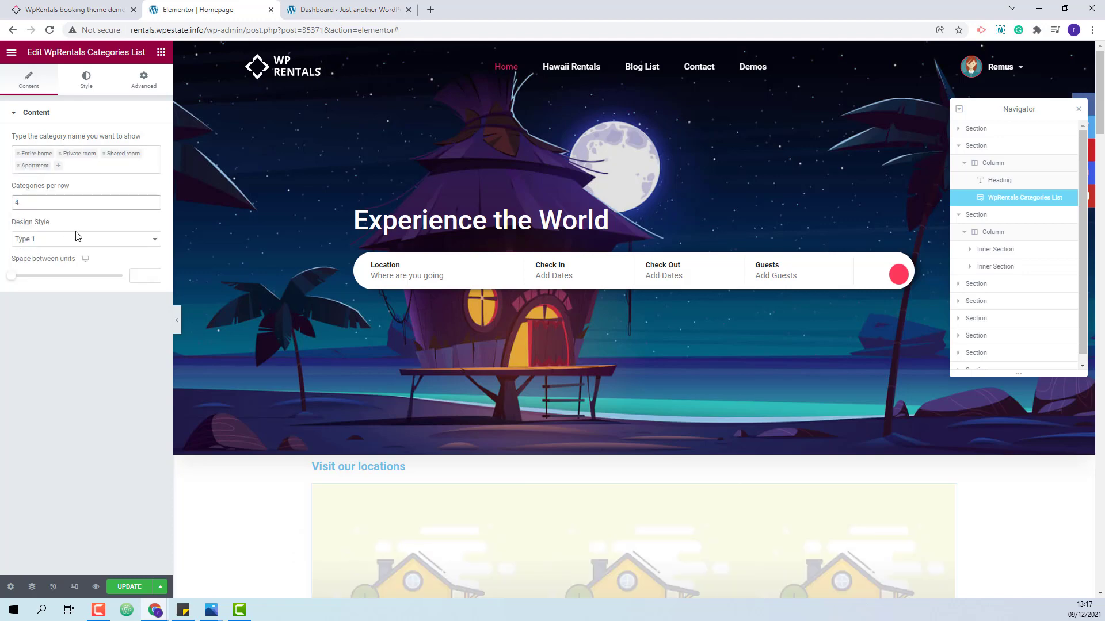
pyautogui.scroll(-2, 567, 555)
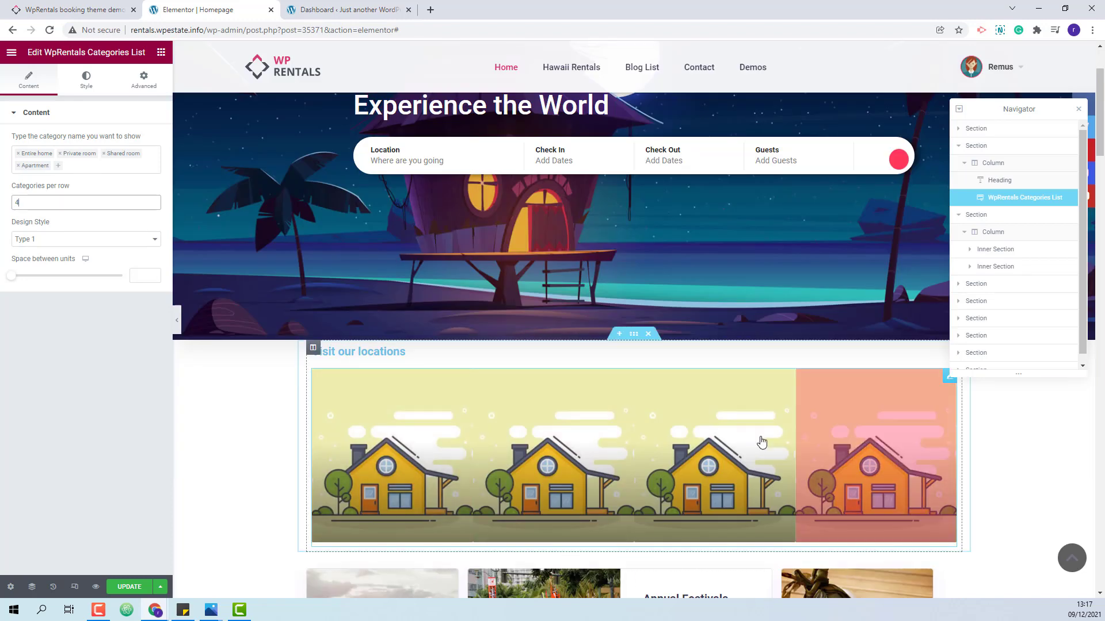
pyautogui.click(58, 167)
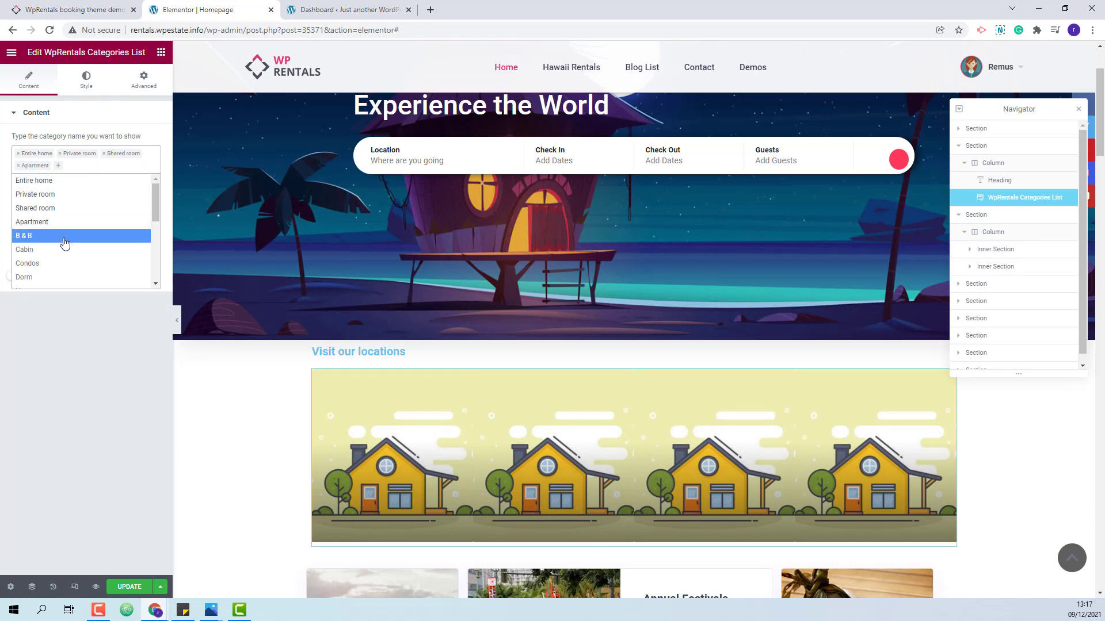
pyautogui.scroll(-5, 65, 243)
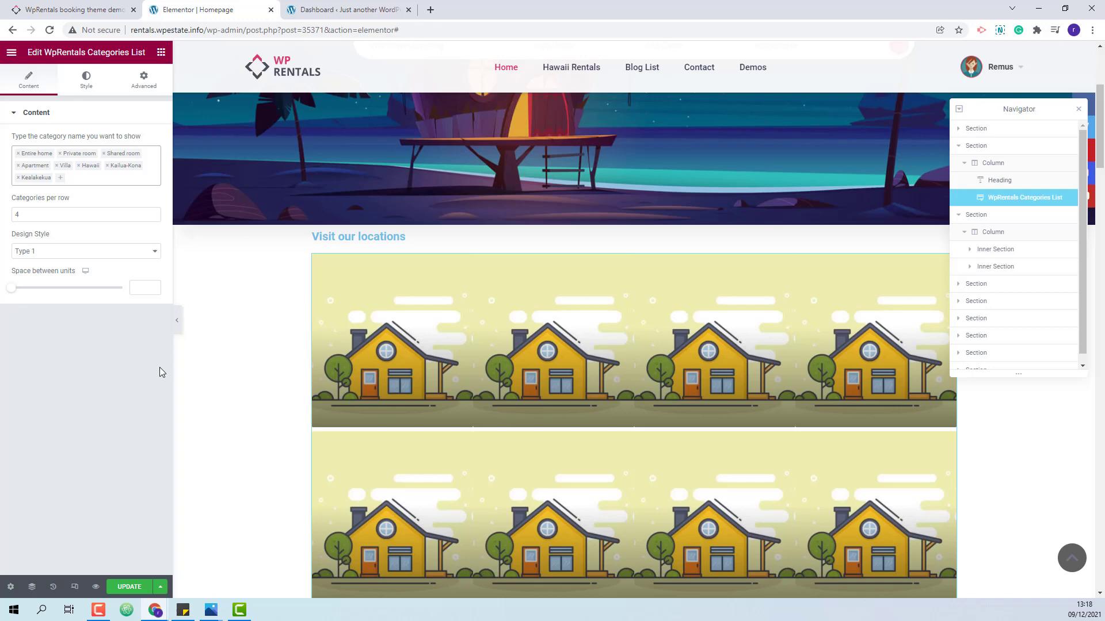
# Switch the Categories List to the Type 2 design style and save the page.
pyautogui.click(42, 257)
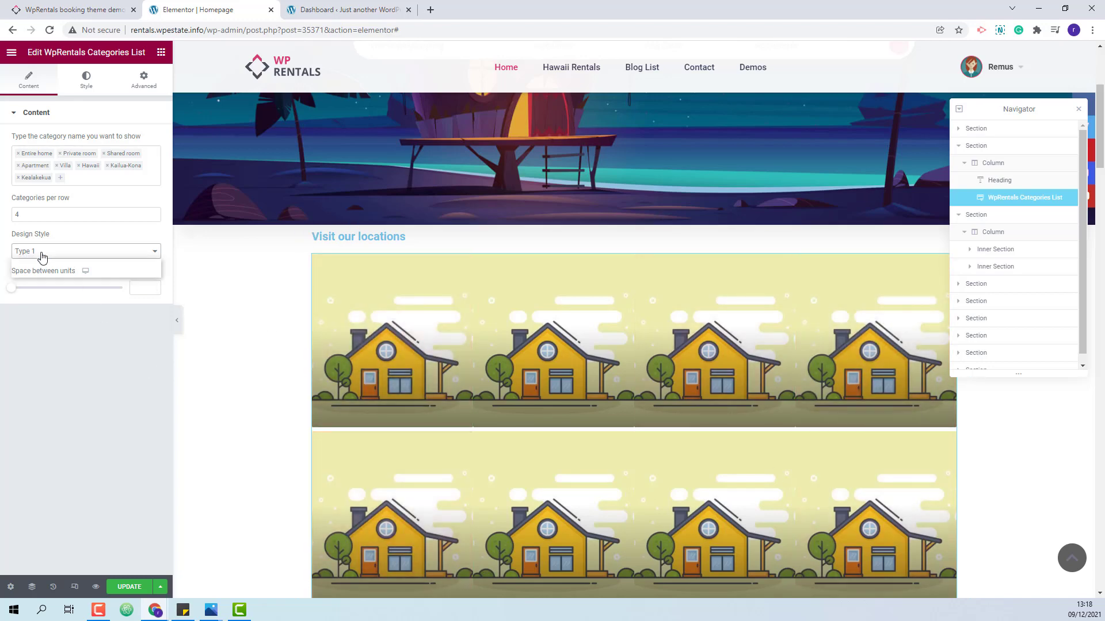
pyautogui.click(43, 273)
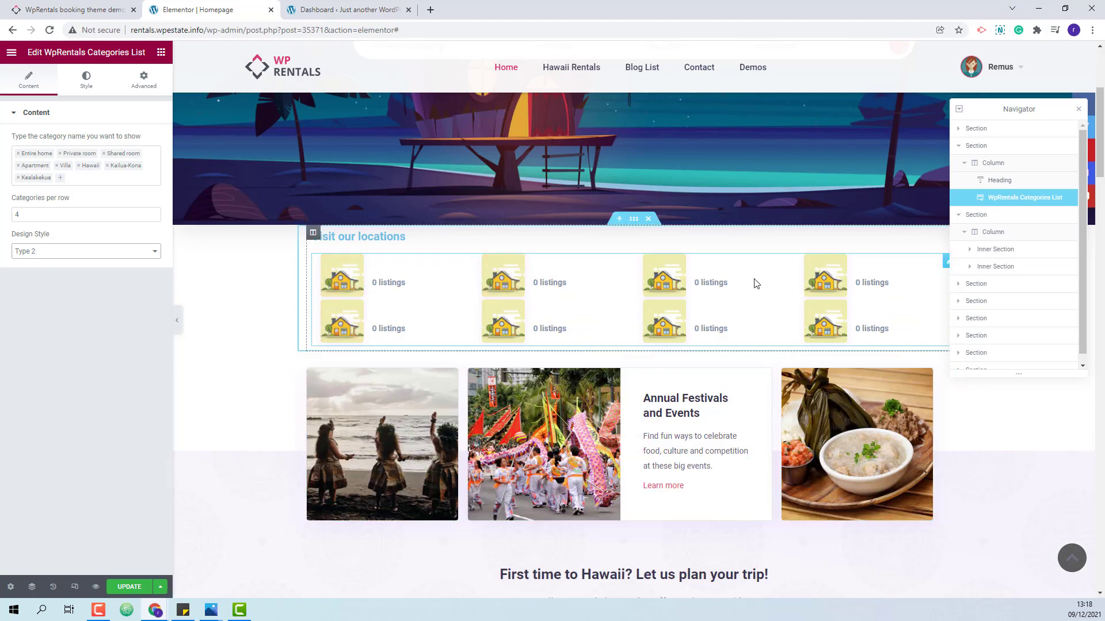
pyautogui.hotkey('ctrl', 's')
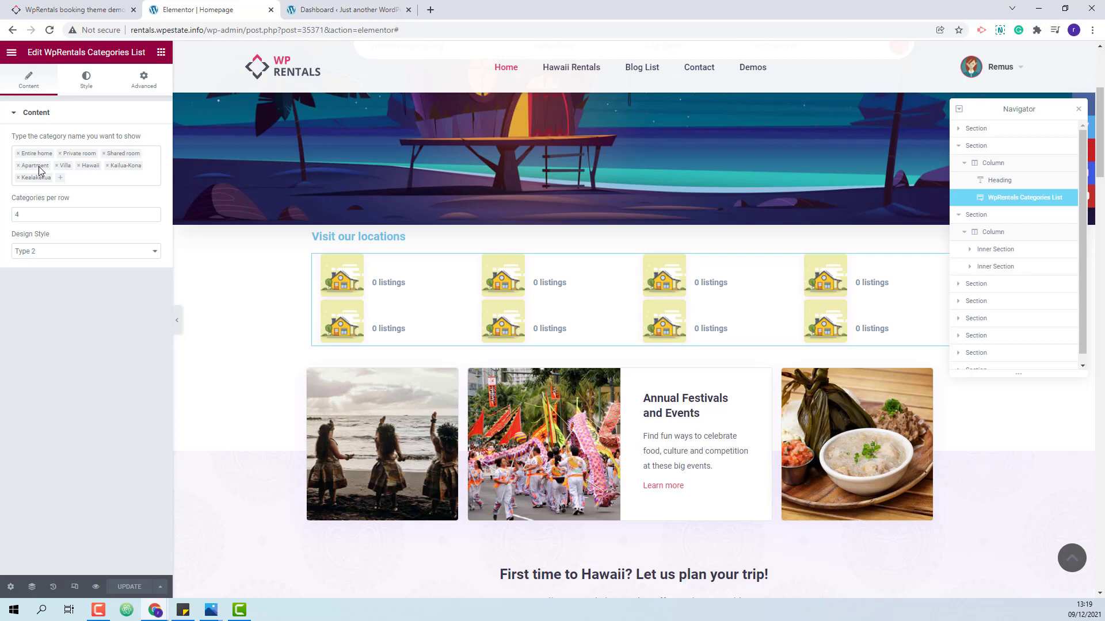
# Go to the WordPress dashboard and open the Listings Categories page, Apartment to Villa.
pyautogui.click(330, 9)
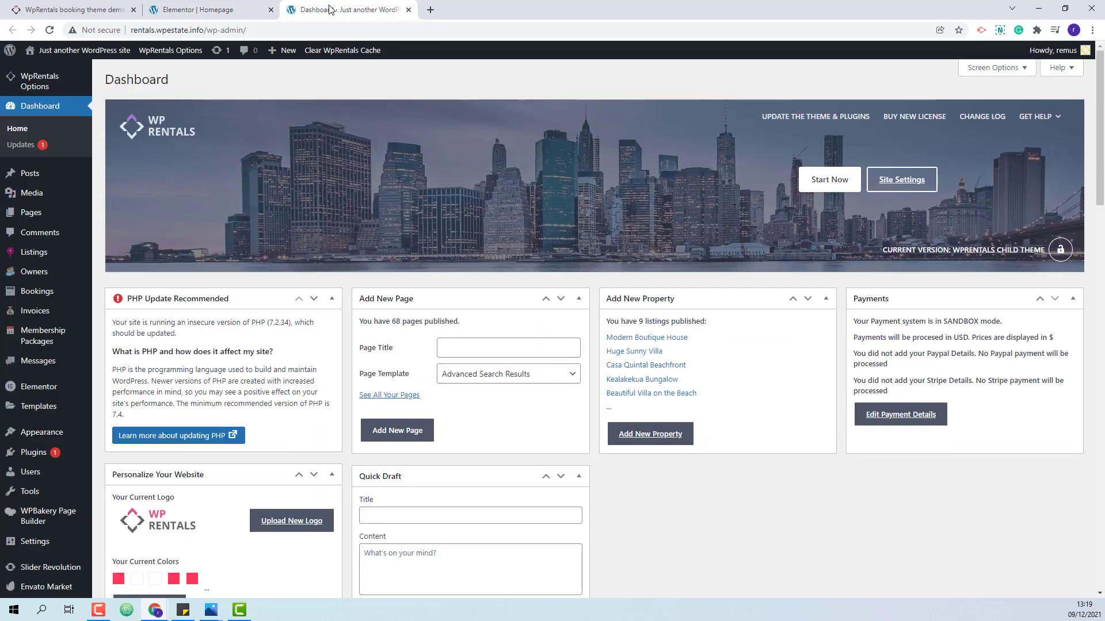
pyautogui.moveTo(29, 261)
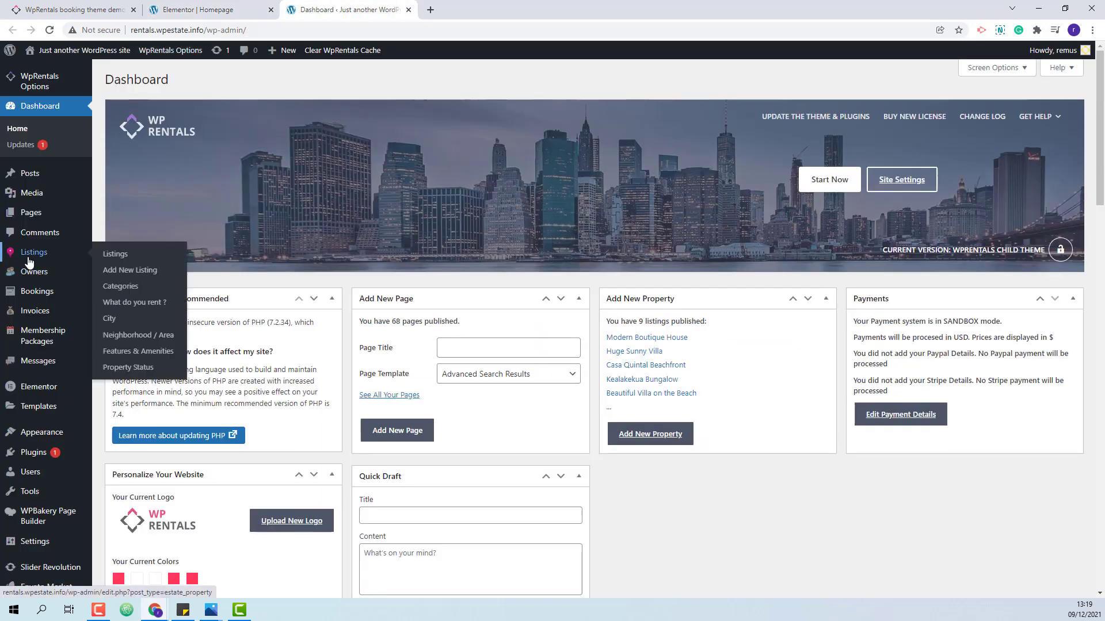
pyautogui.click(29, 259)
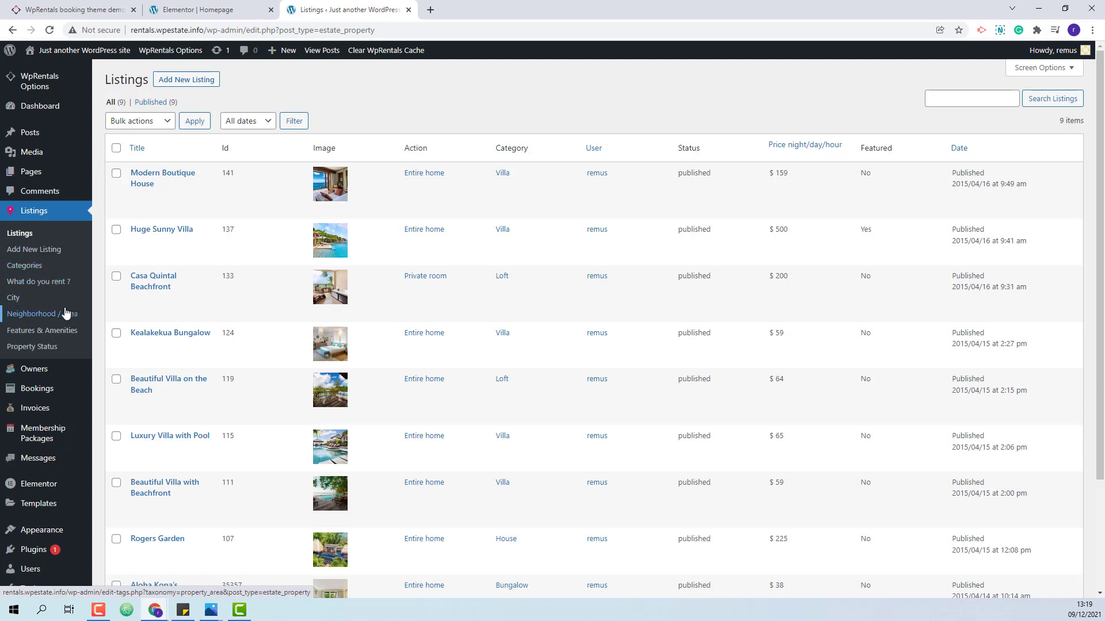
pyautogui.click(33, 267)
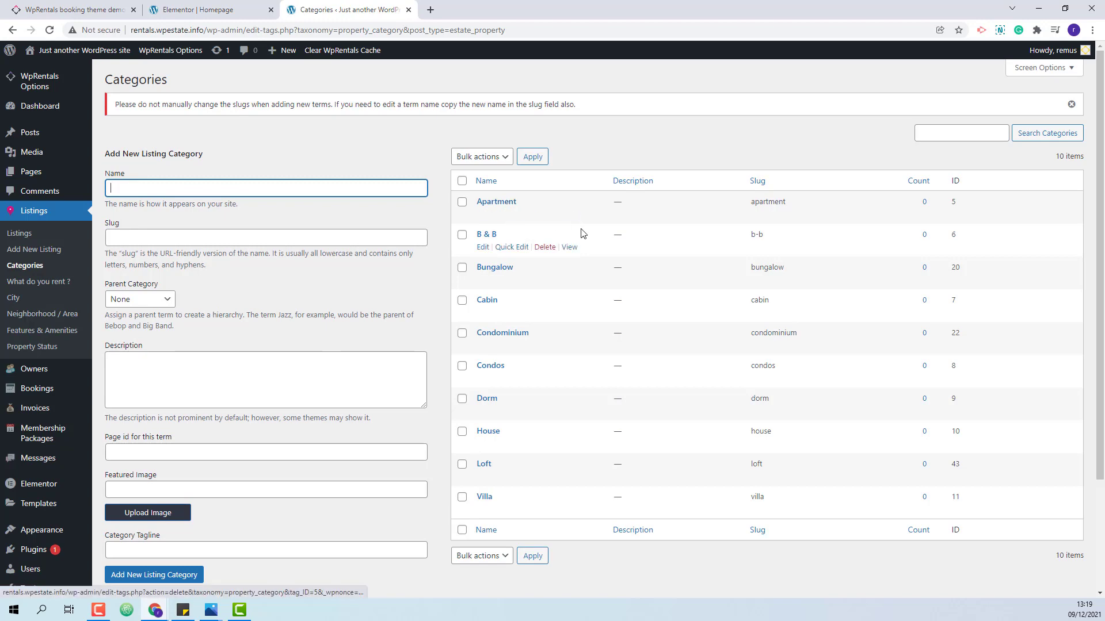
# Give the Apartment category the uploaded city2 image as its featured image and update it.
pyautogui.click(198, 9)
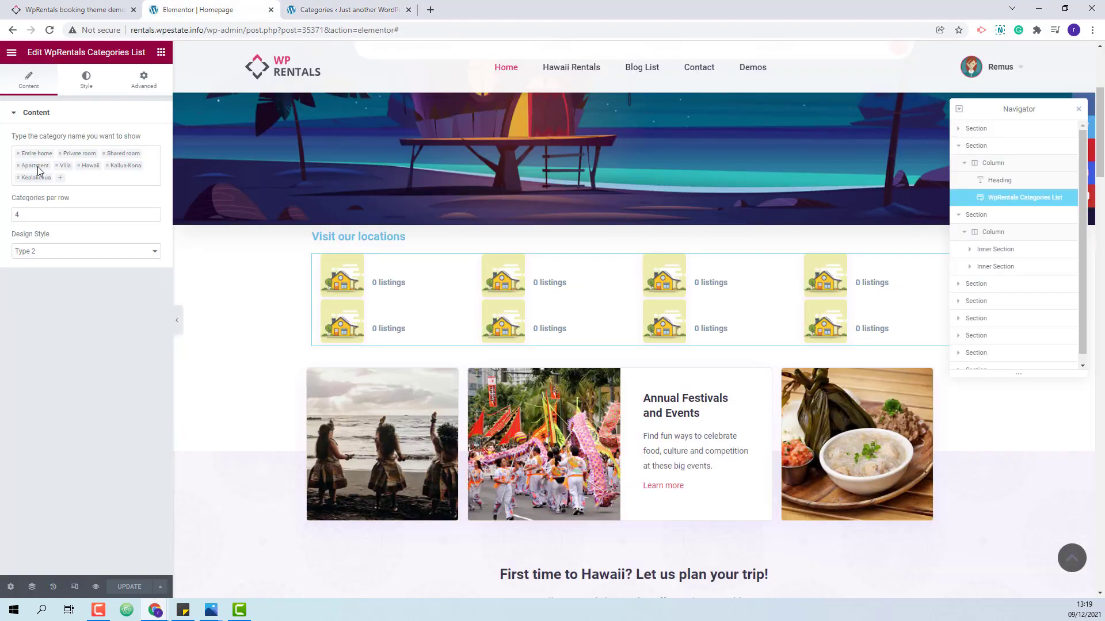
pyautogui.click(316, 9)
pyautogui.click(482, 214)
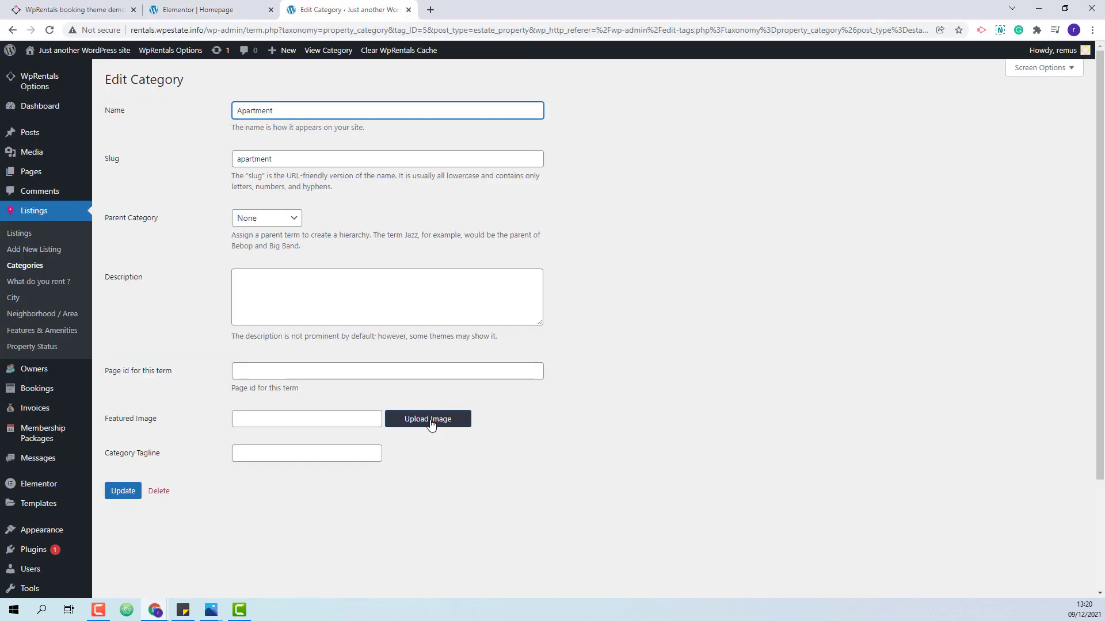
pyautogui.click(431, 423)
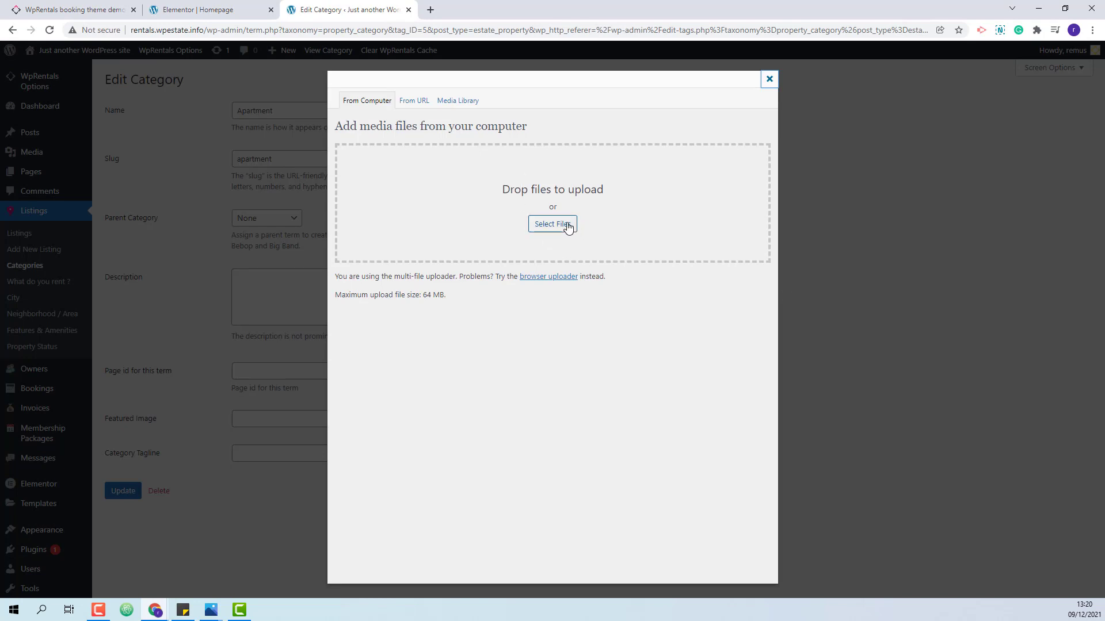
pyautogui.click(568, 226)
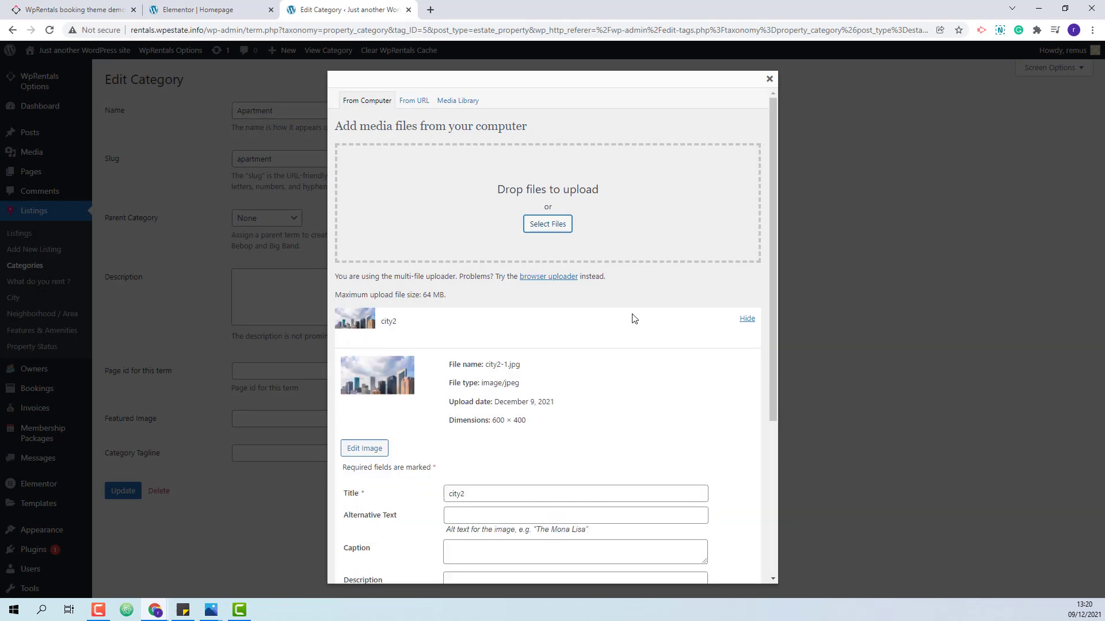
pyautogui.scroll(-4, 633, 319)
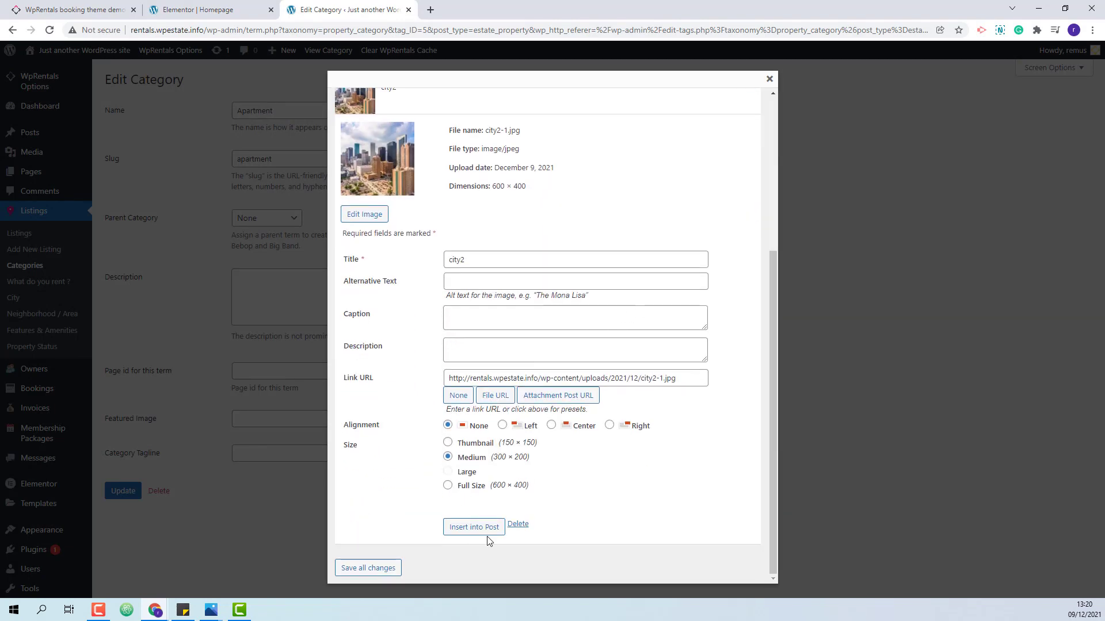
pyautogui.click(488, 535)
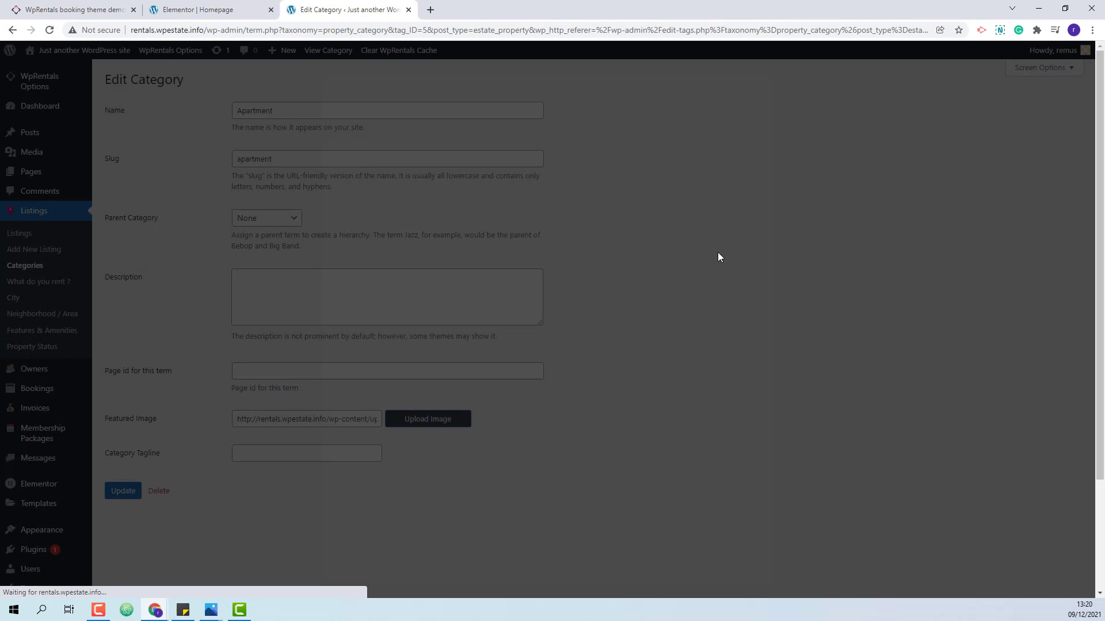
pyautogui.press('Return')
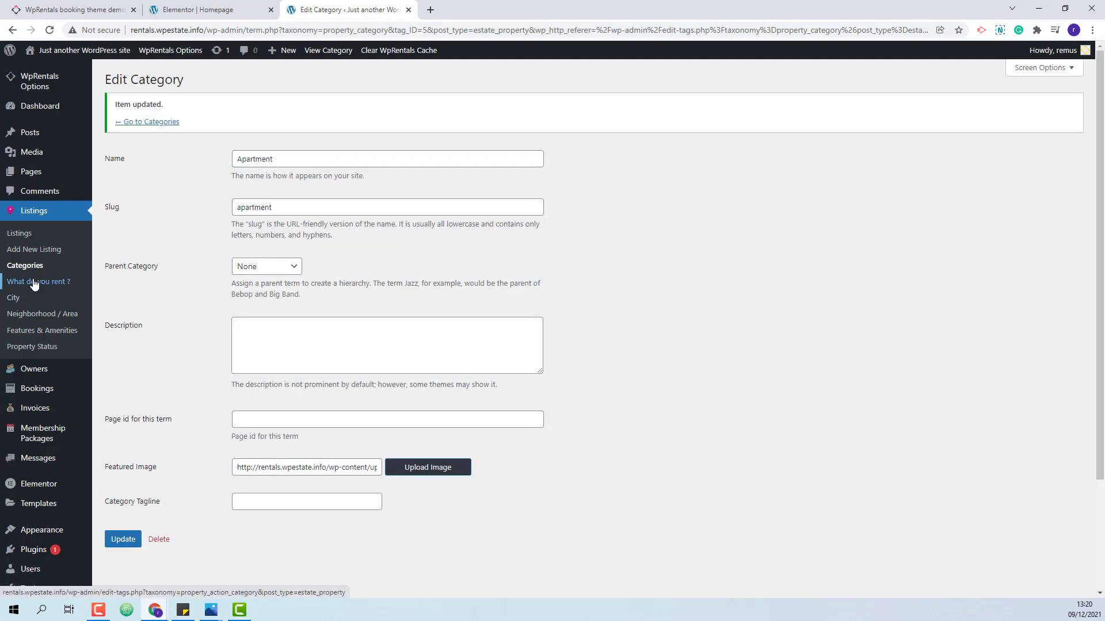
# Open the Entire home option under Listings > What do you rent ? for editing.
pyautogui.click(33, 283)
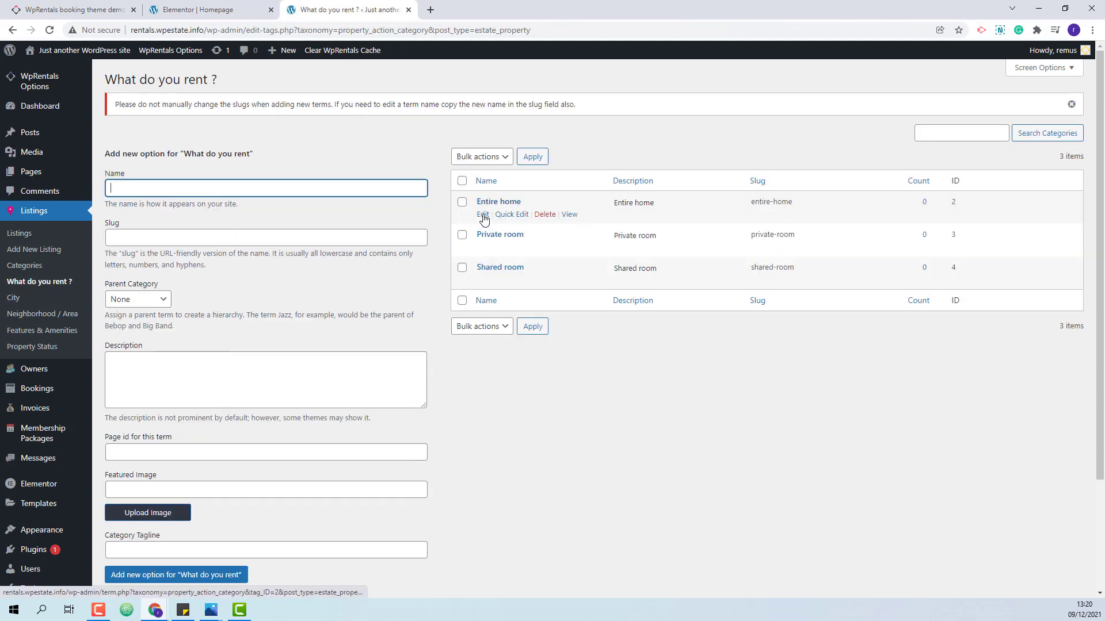
pyautogui.click(482, 214)
pyautogui.click(178, 9)
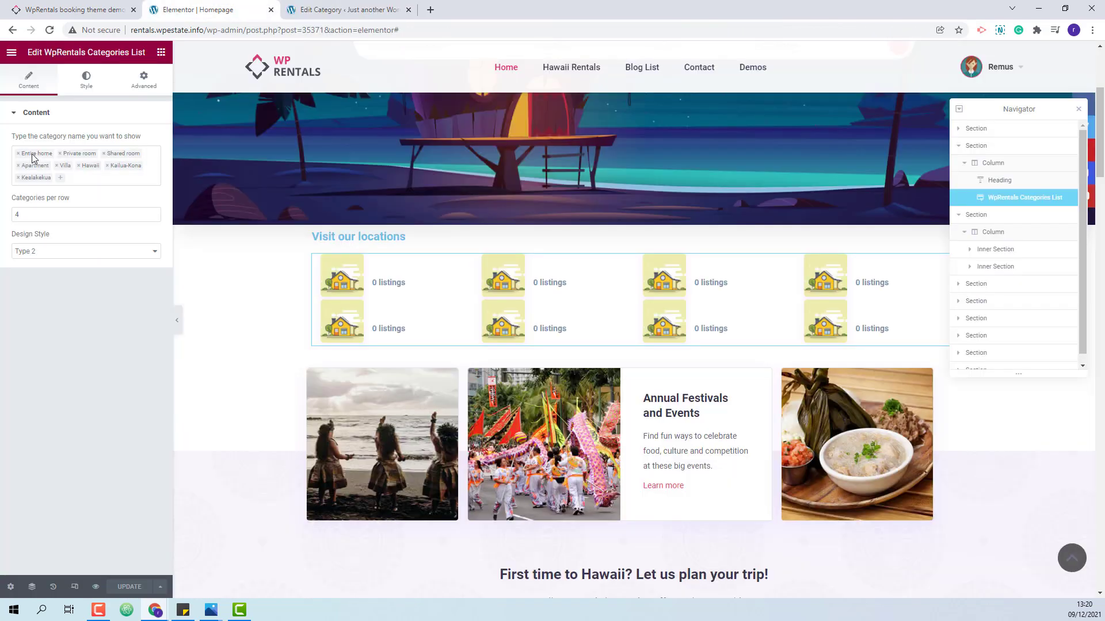
pyautogui.hotkey('ctrl', 'Tab')
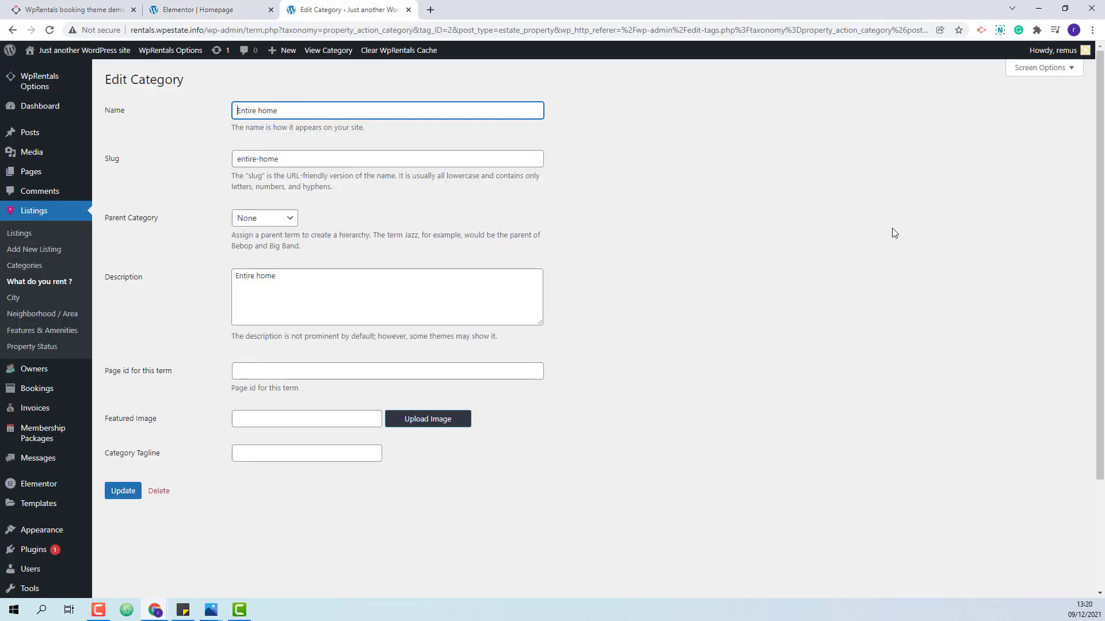
# Upload city3 as Entire home's featured image and save the change.
pyautogui.click(431, 421)
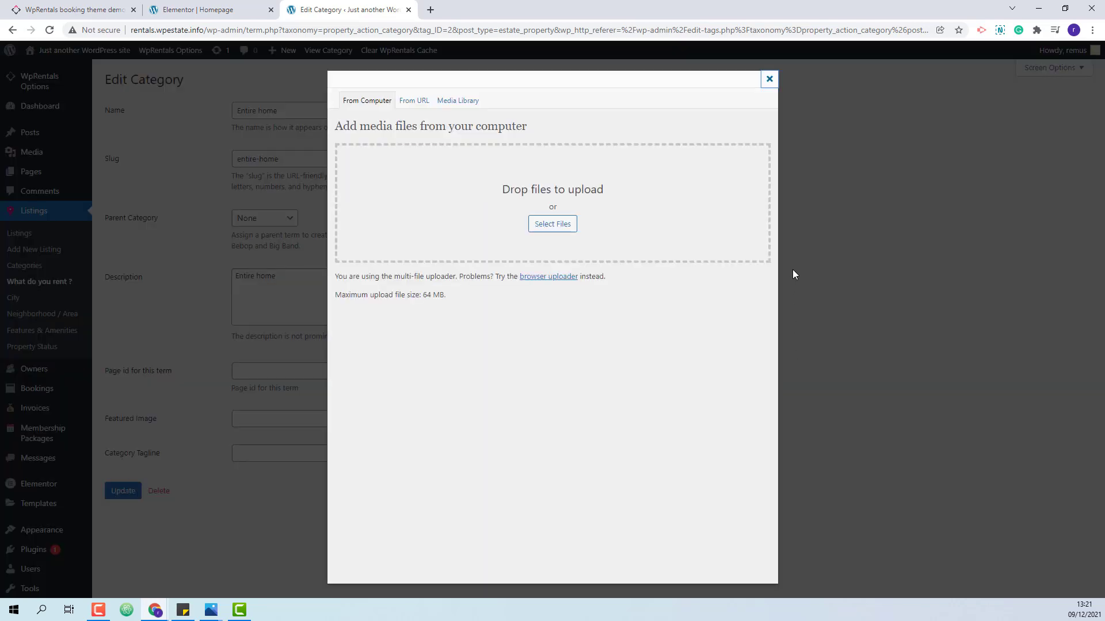
pyautogui.click(543, 227)
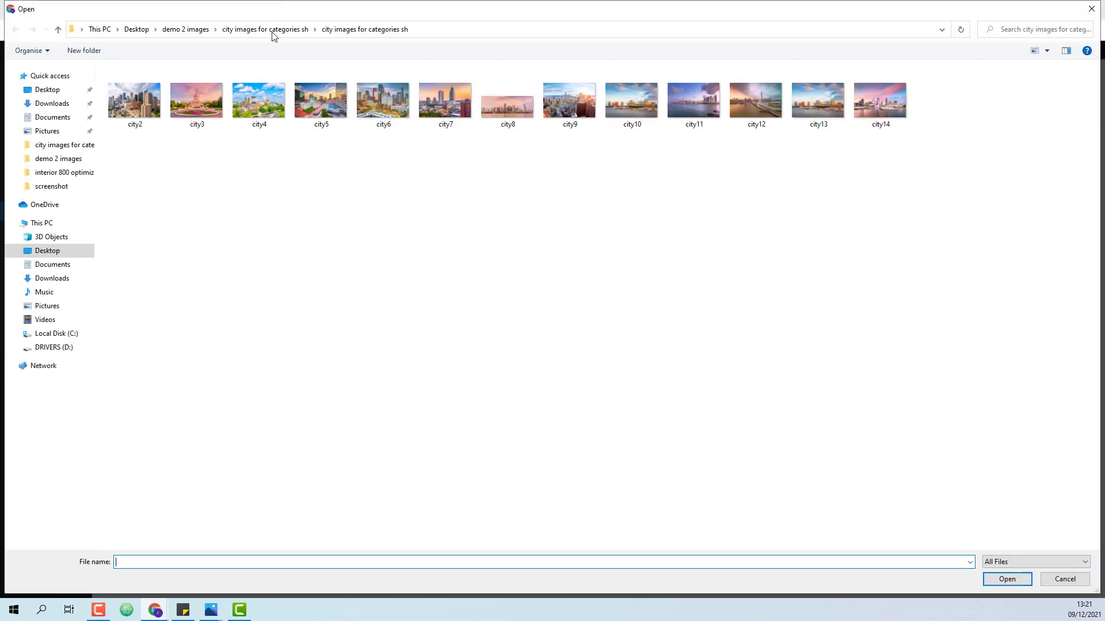
pyautogui.click(206, 106)
pyautogui.click(1007, 579)
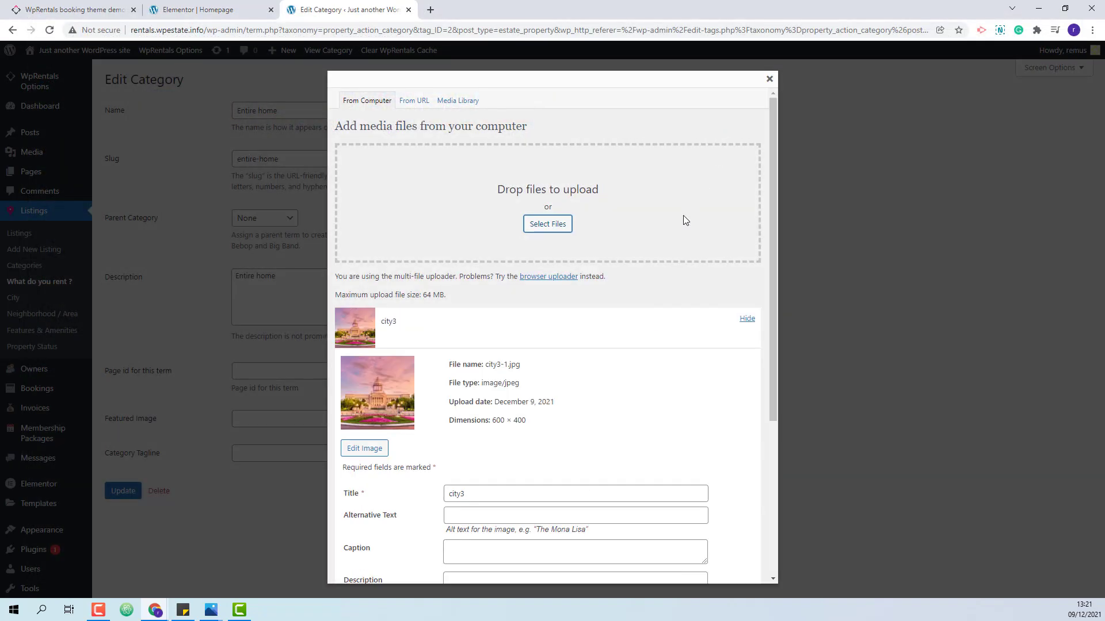
pyautogui.scroll(-4, 521, 367)
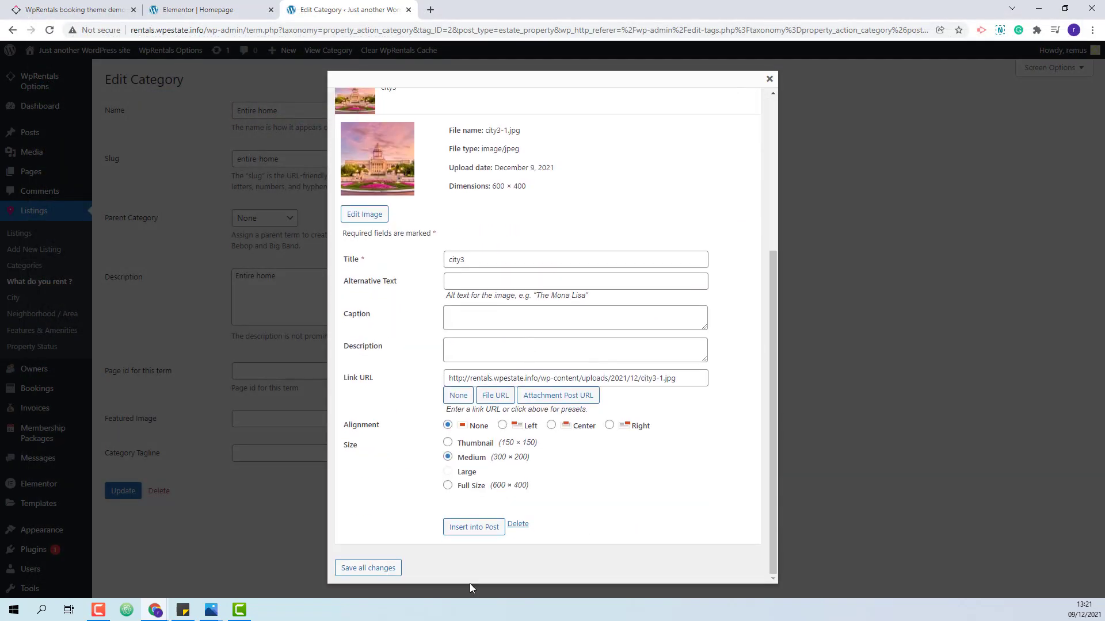
pyautogui.click(465, 529)
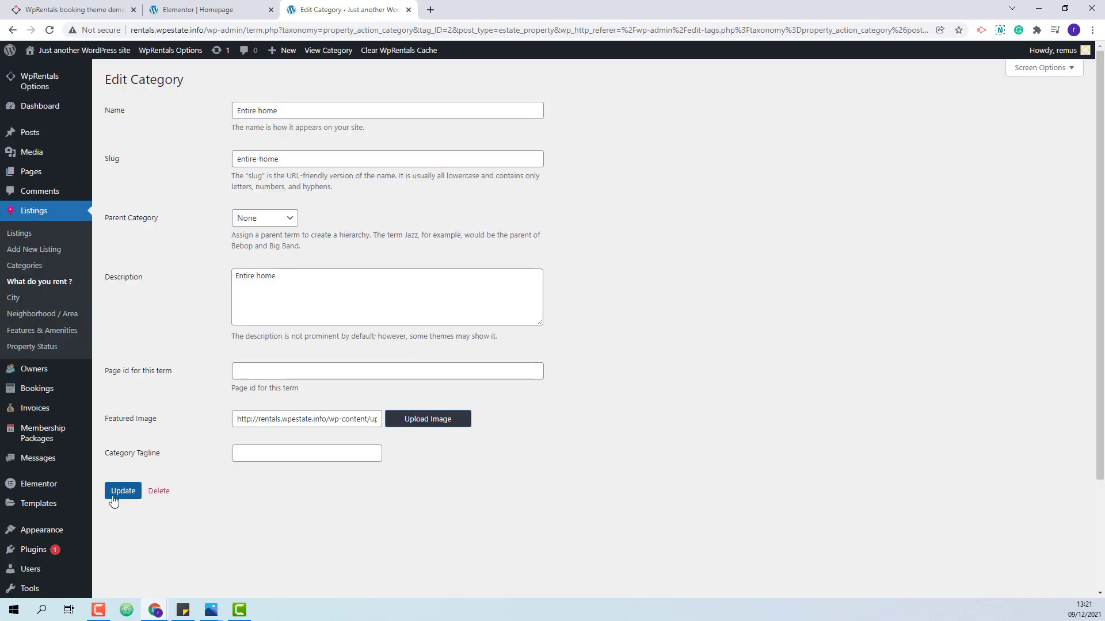
pyautogui.click(113, 499)
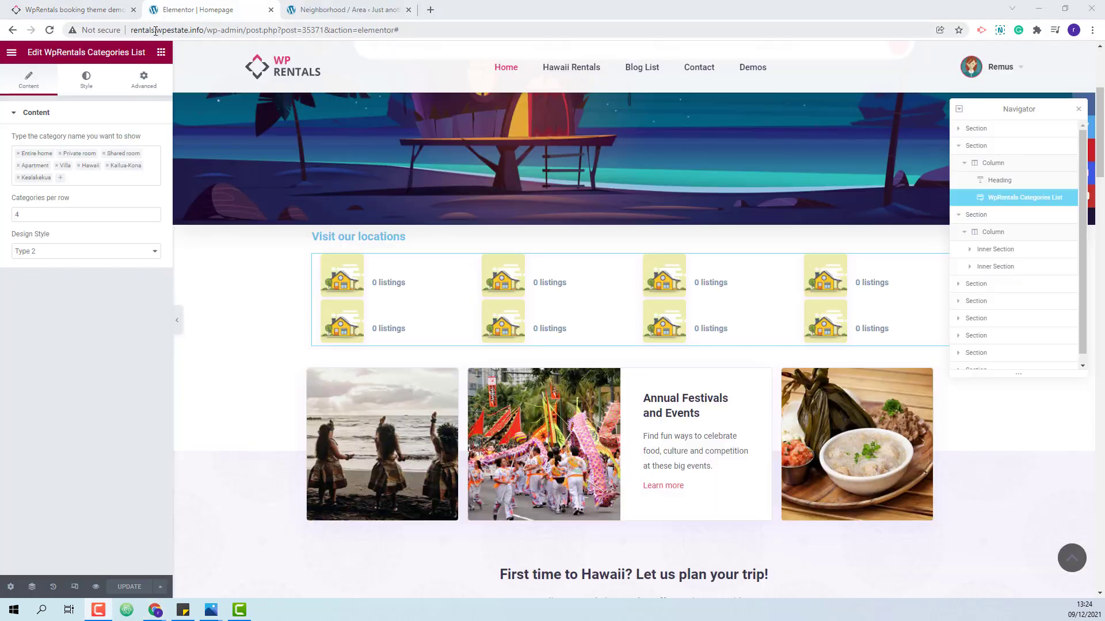
# Reload the editor so category tiles show photos and counts, then select the Categories List widget.
pyautogui.click(50, 30)
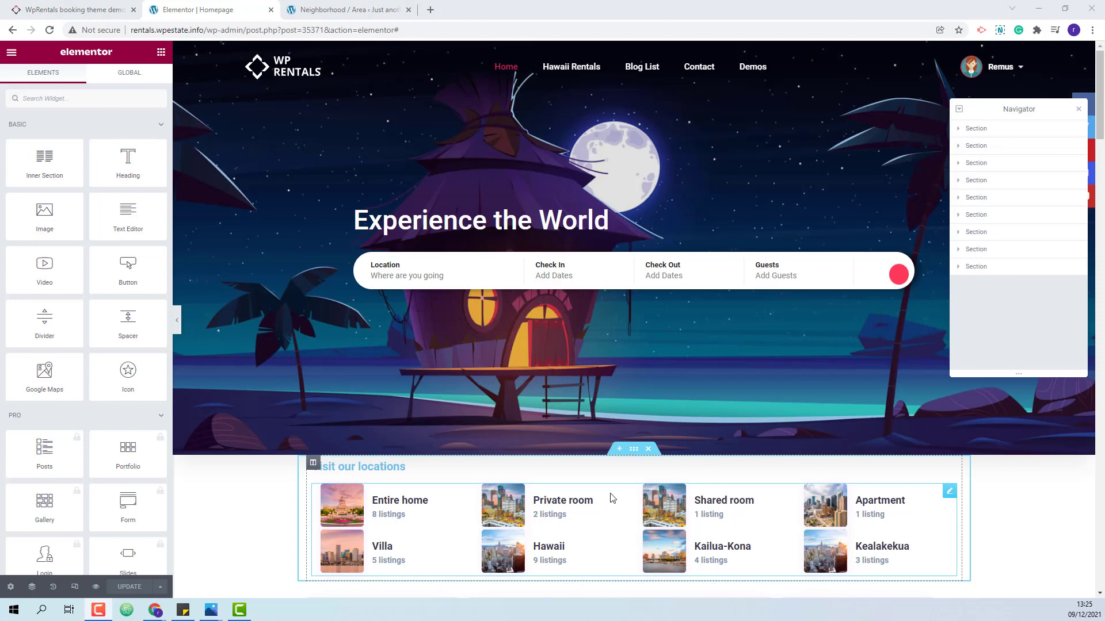
pyautogui.click(445, 551)
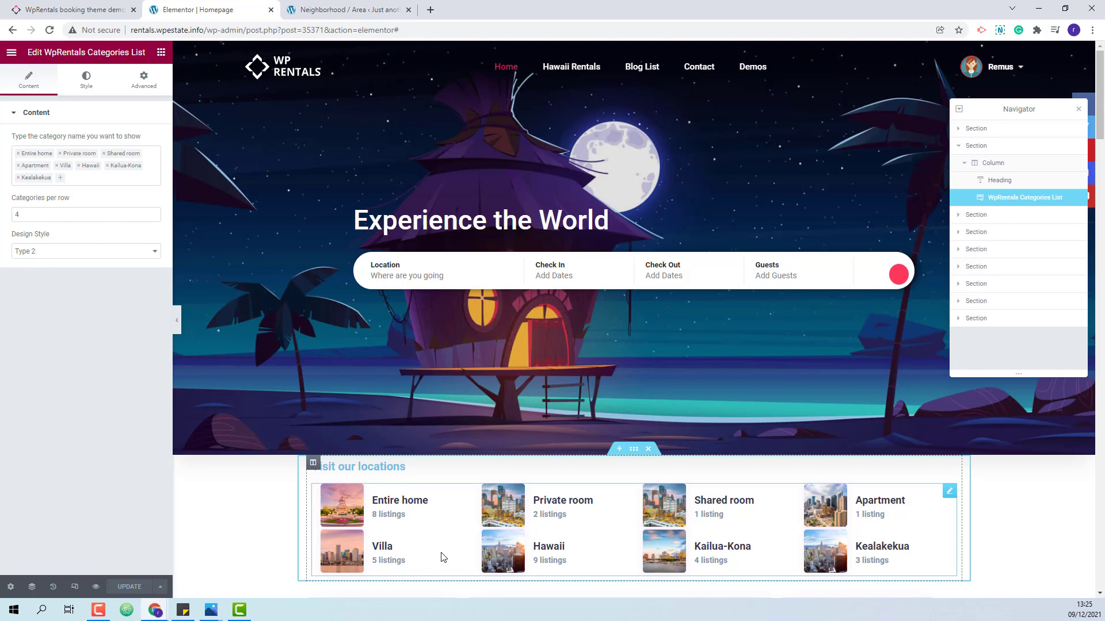
# Style the category items with a 15 bottom margin and a 5 border radius.
pyautogui.click(81, 81)
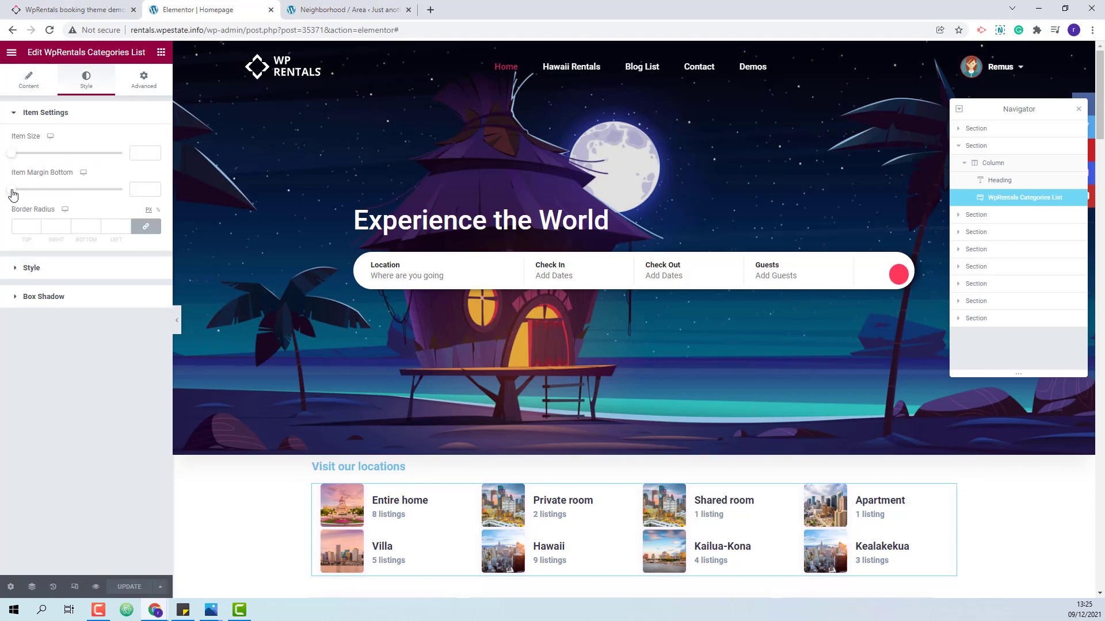
pyautogui.click(144, 189)
pyautogui.write('15')
pyautogui.click(20, 228)
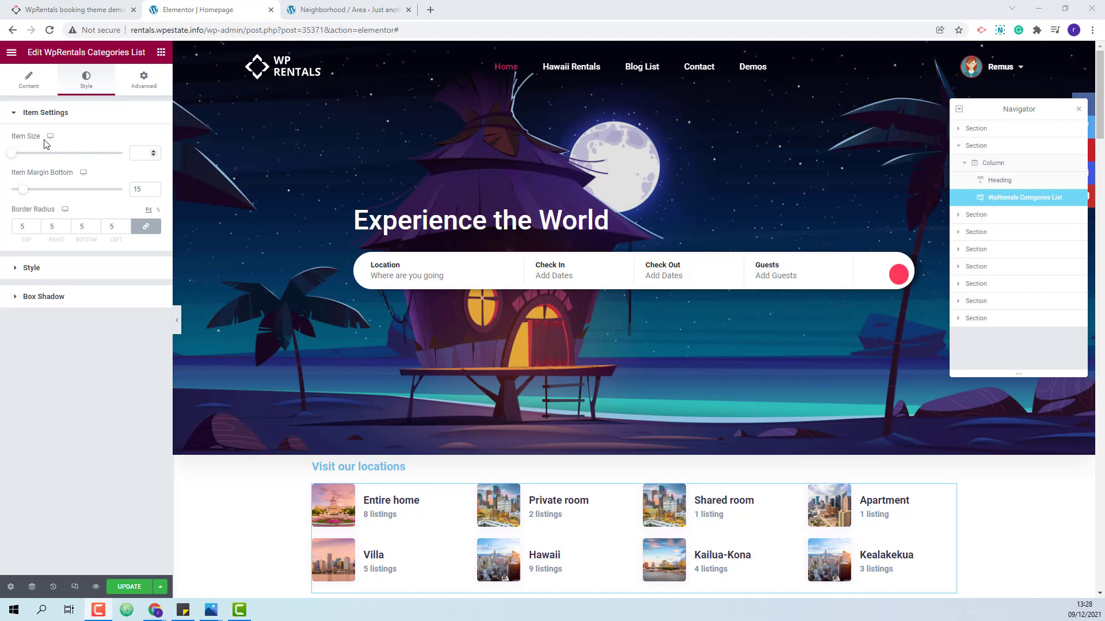
pyautogui.click(33, 268)
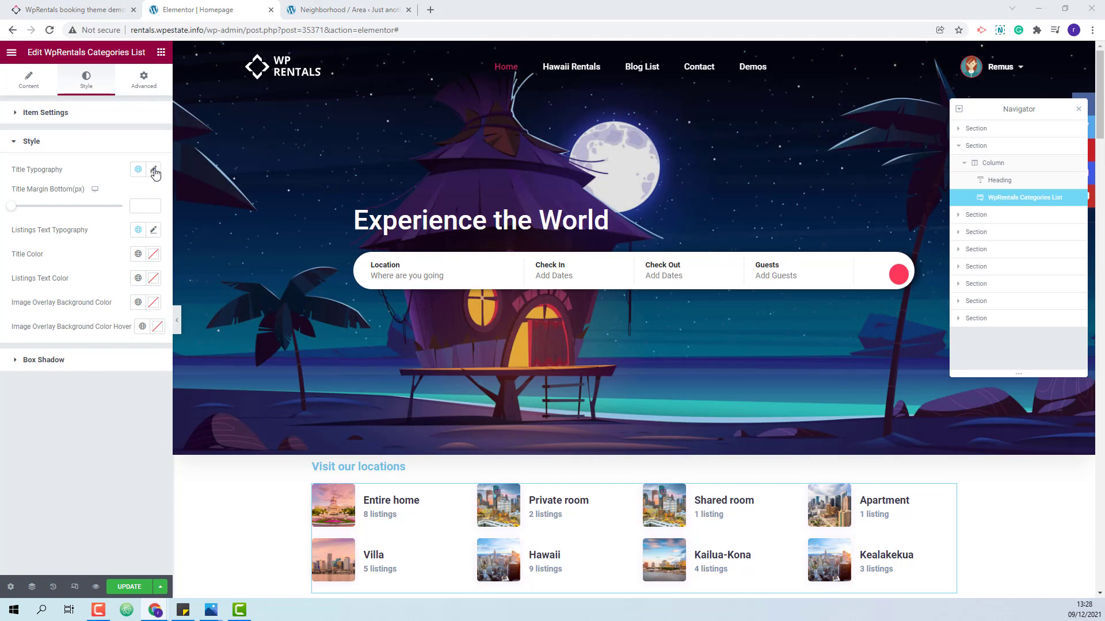
# Set the category title typography font size to 18.
pyautogui.click(153, 170)
pyautogui.click(132, 260)
pyautogui.write('1')
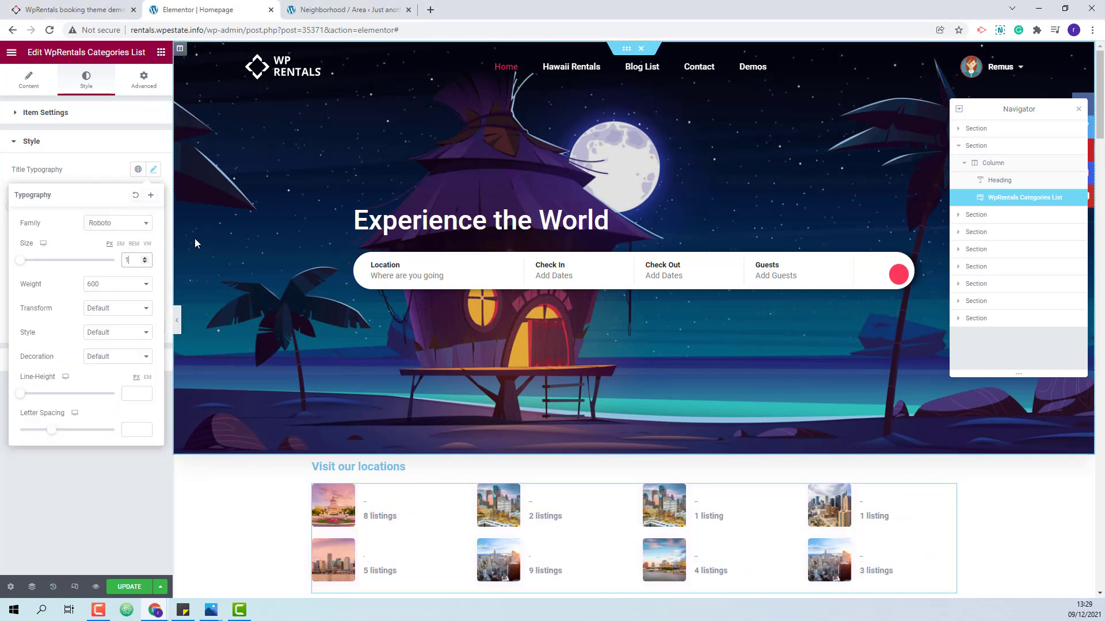
pyautogui.write('8')
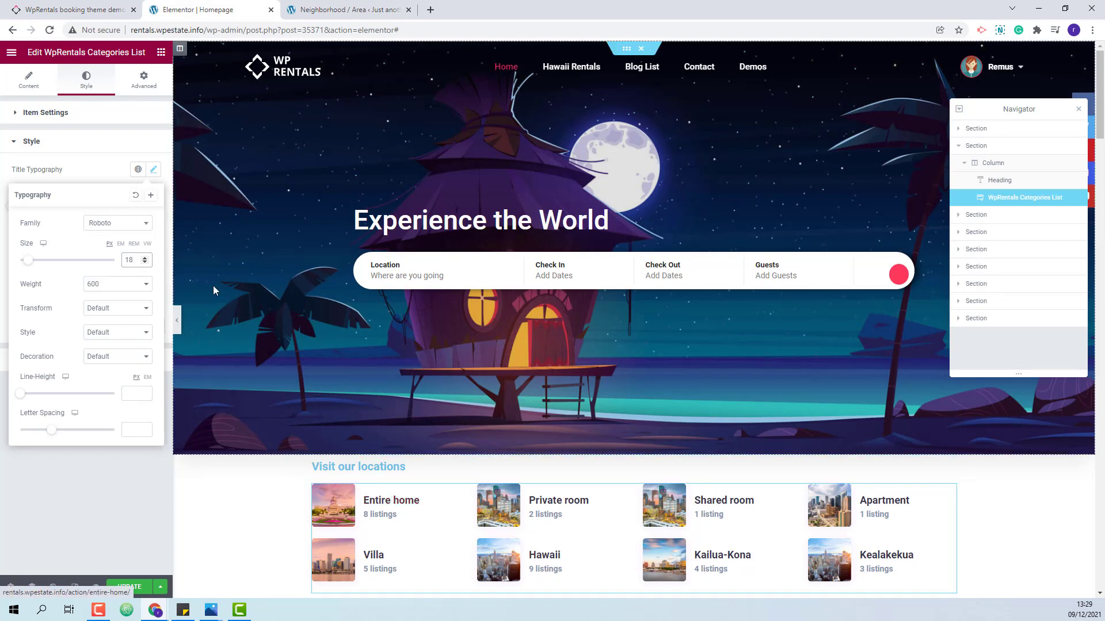
pyautogui.click(451, 590)
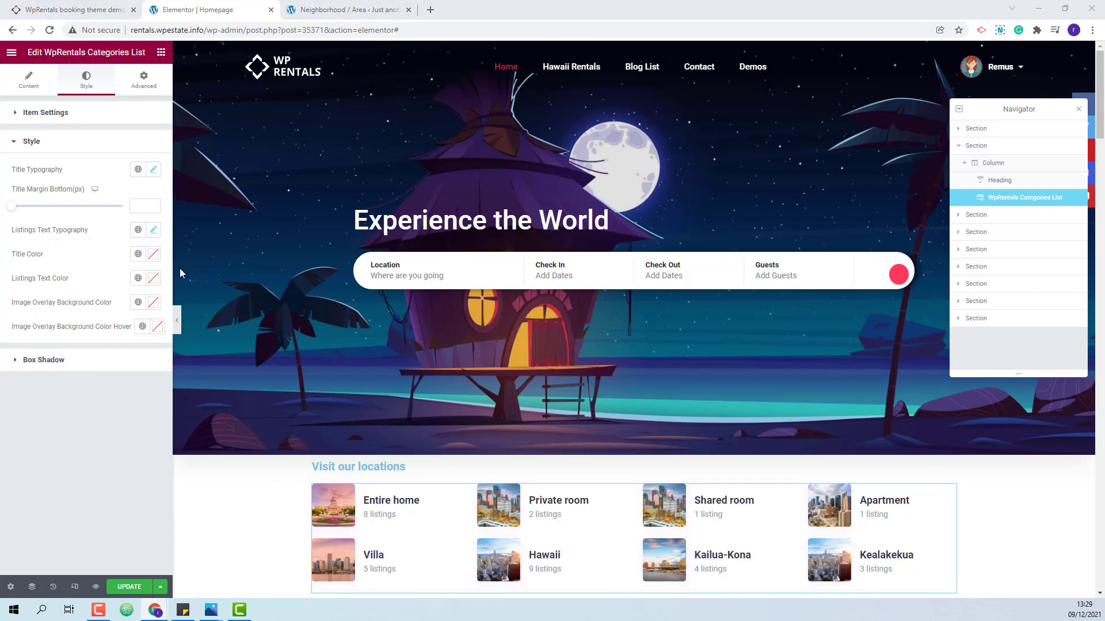
# Make listing counts grey #5D6475 and both image overlay colours transparent.
pyautogui.click(153, 278)
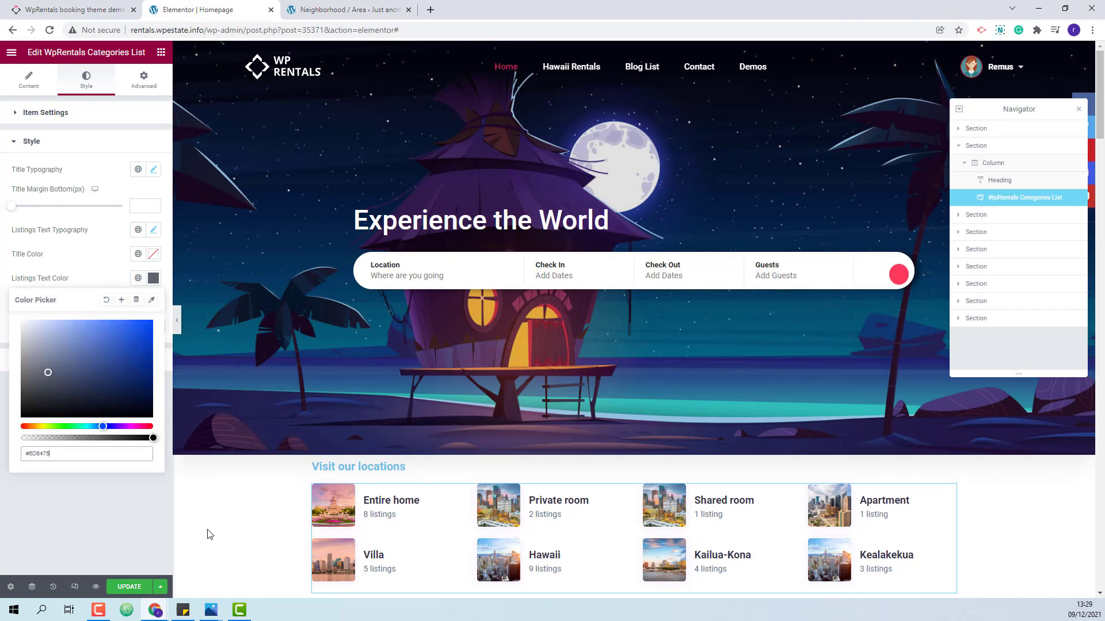
pyautogui.click(109, 503)
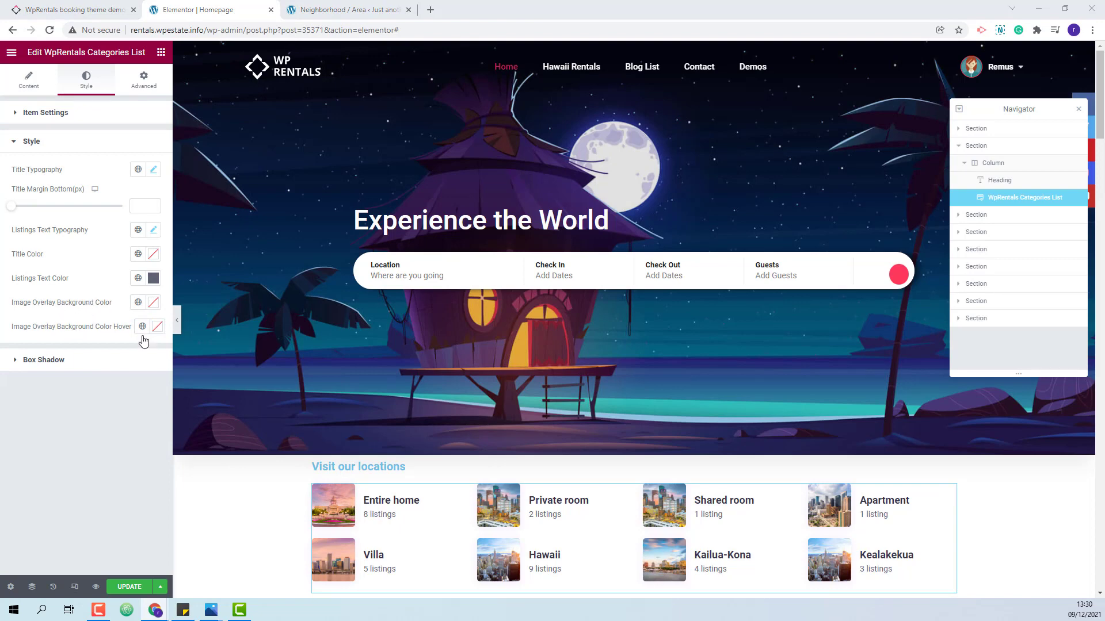
pyautogui.click(153, 302)
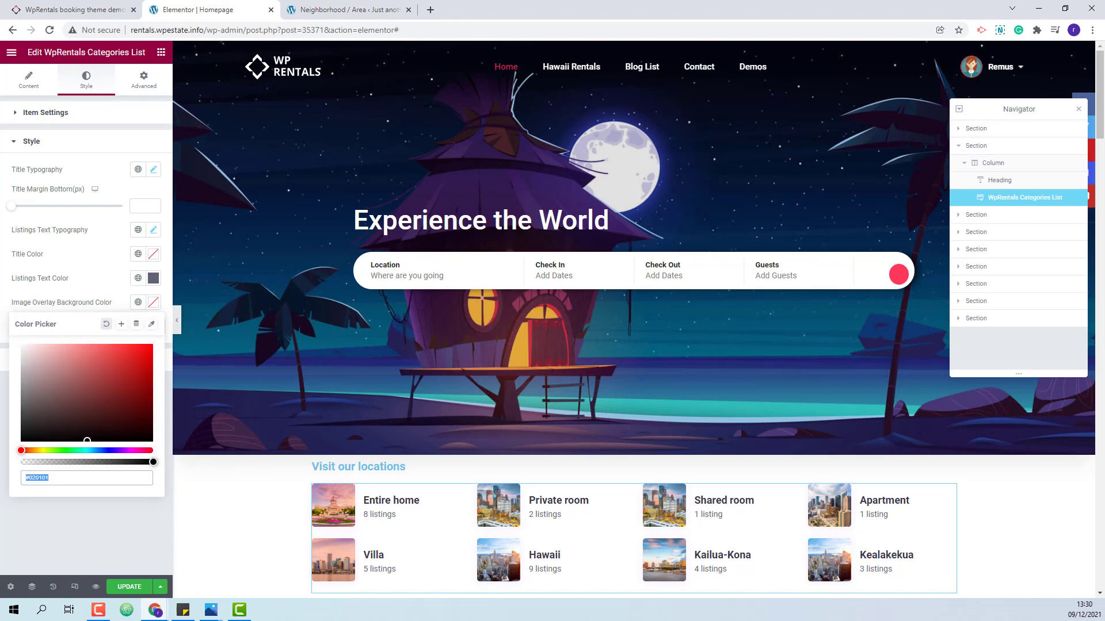
pyautogui.click(26, 455)
pyautogui.click(157, 327)
pyautogui.click(10, 505)
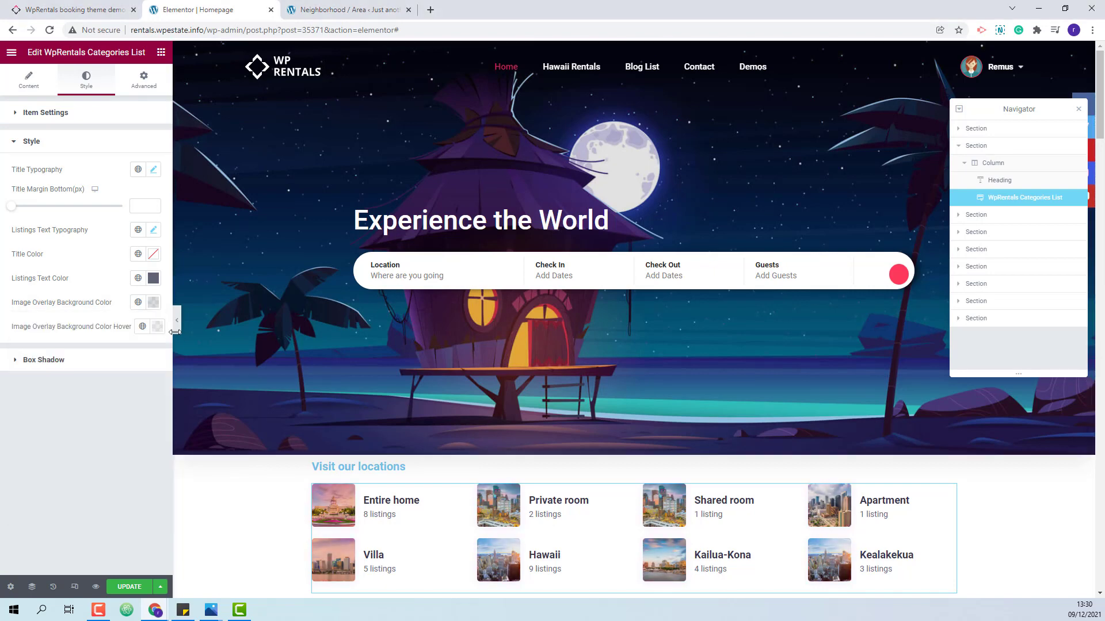
# Give the 'Visit our locations' heading dark text colour and font size 25.
pyautogui.click(417, 466)
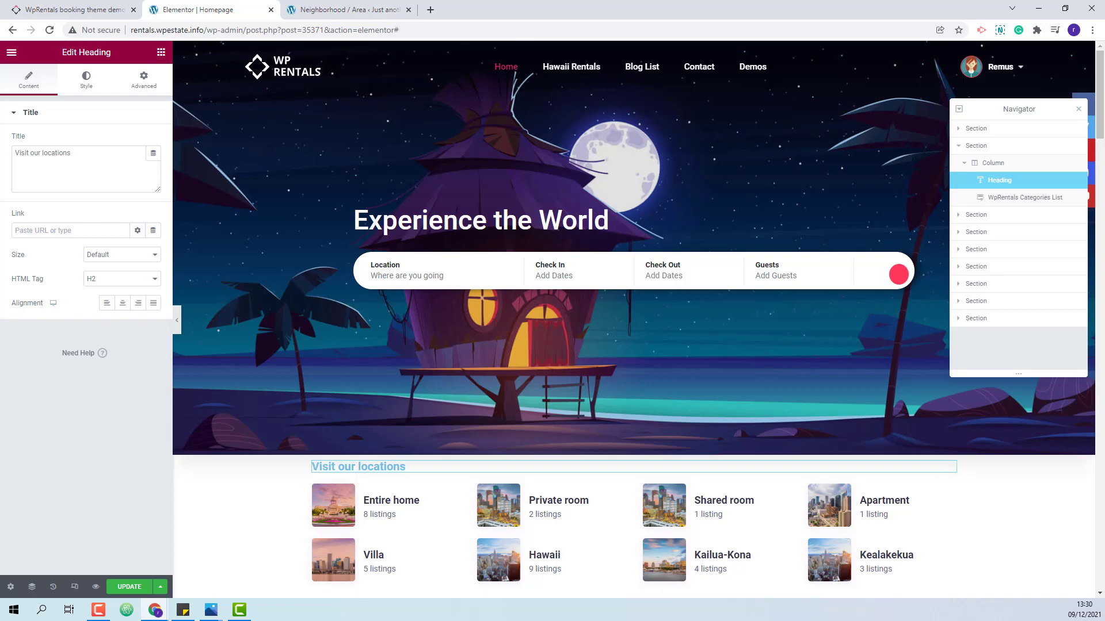
pyautogui.click(87, 79)
pyautogui.scroll(-1, 205, 192)
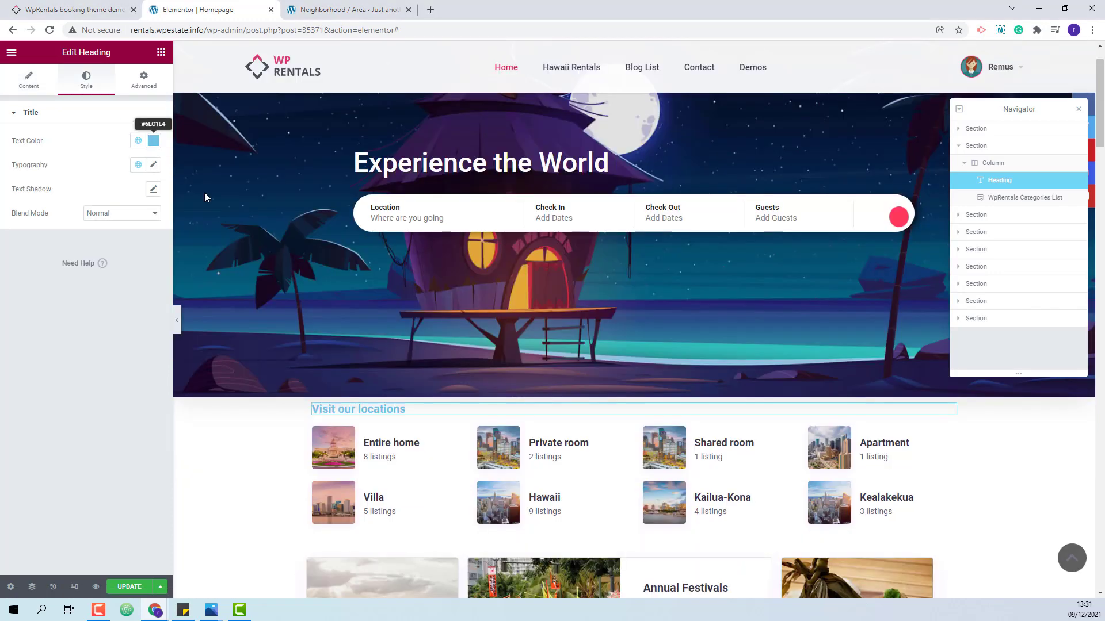
pyautogui.click(152, 141)
pyautogui.click(115, 250)
pyautogui.click(153, 166)
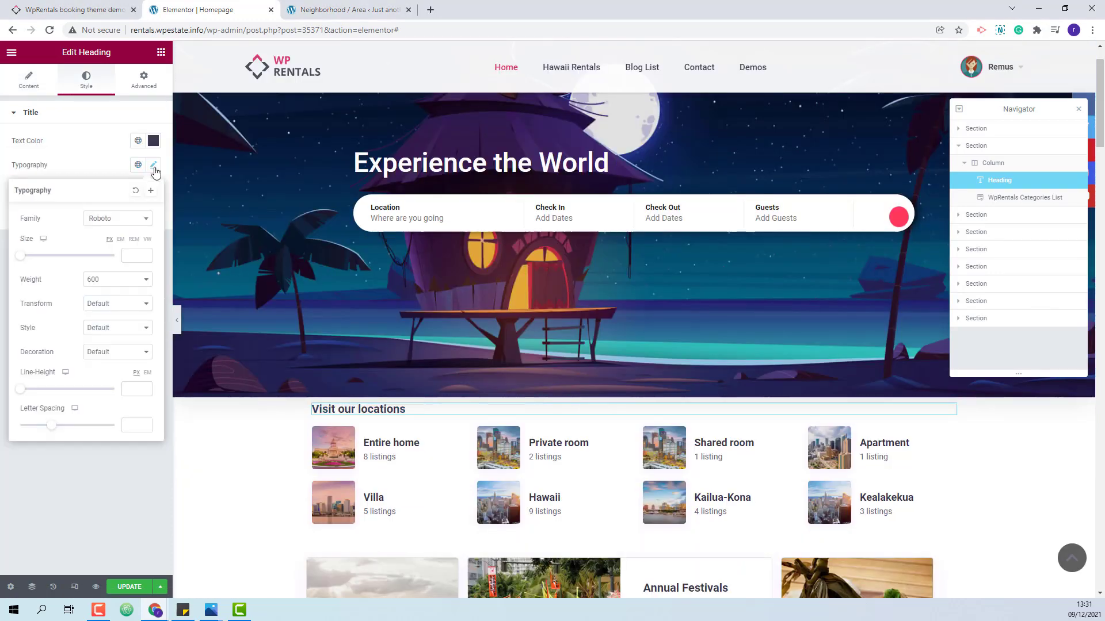
pyautogui.click(141, 258)
pyautogui.write('25')
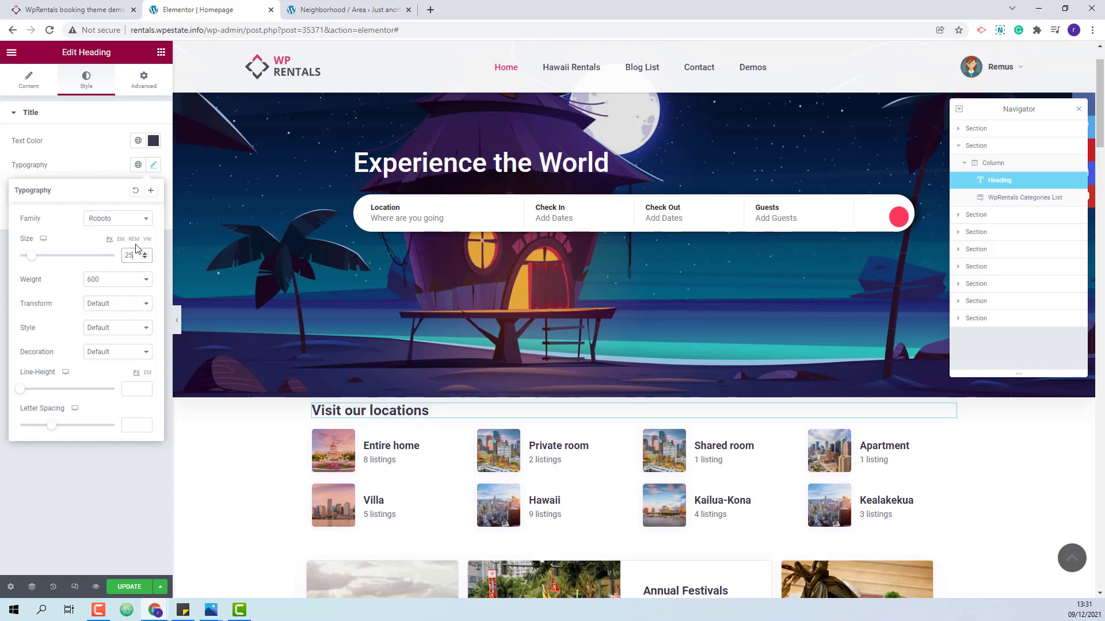
pyautogui.click(143, 79)
# Set the heading's margins to 0, 0, 12, 0.
pyautogui.click(144, 80)
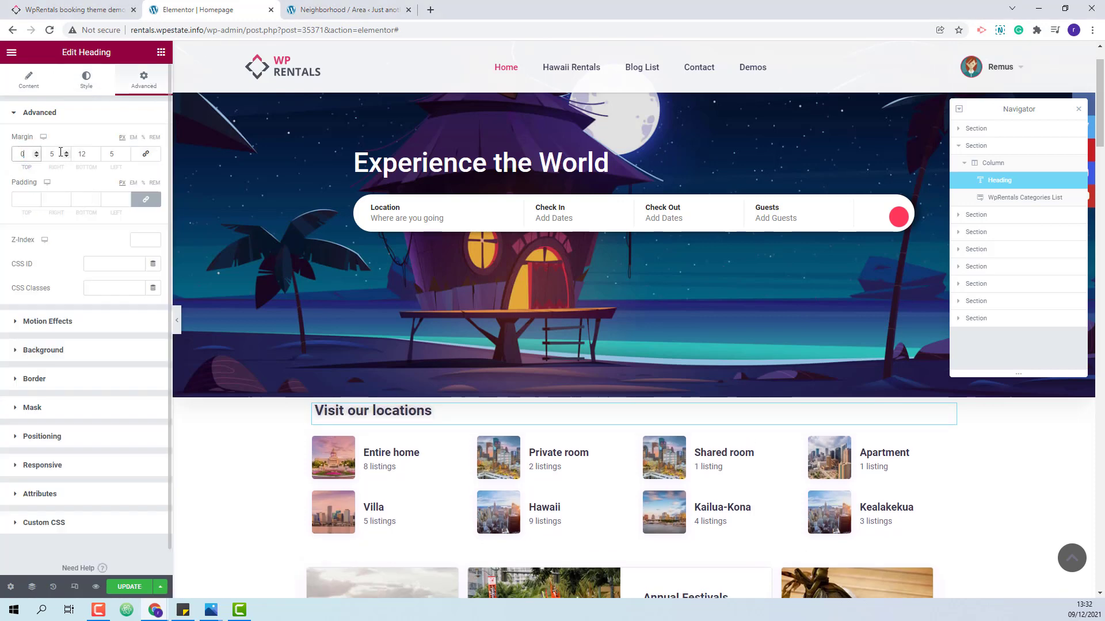
pyautogui.write('0')
pyautogui.press('Tab')
pyautogui.write('0')
pyautogui.doubleClick(105, 154)
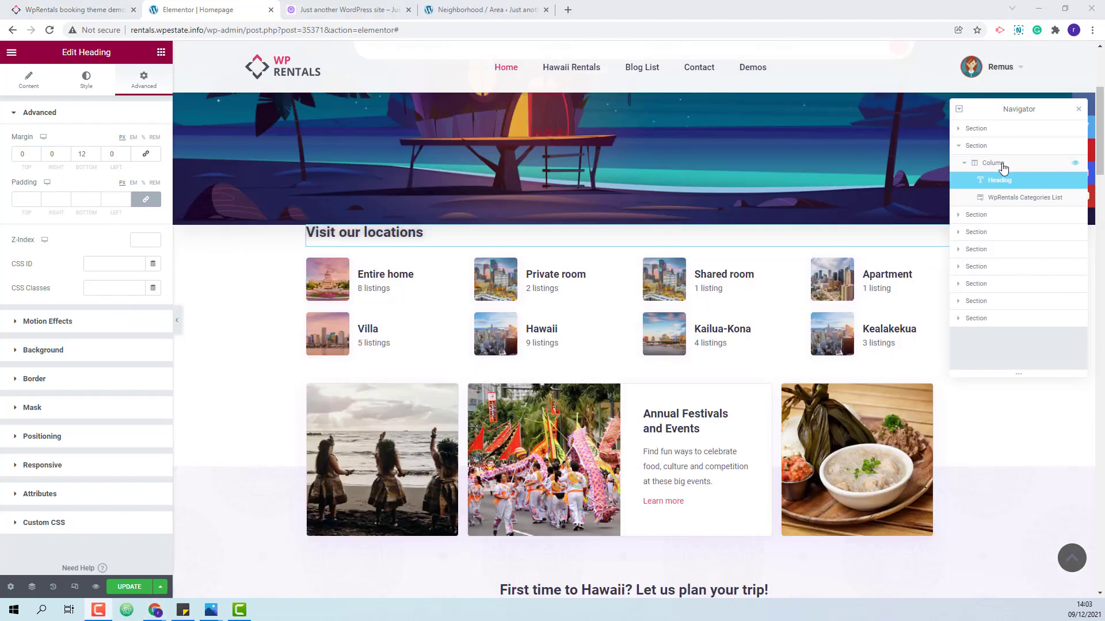
pyautogui.click(994, 163)
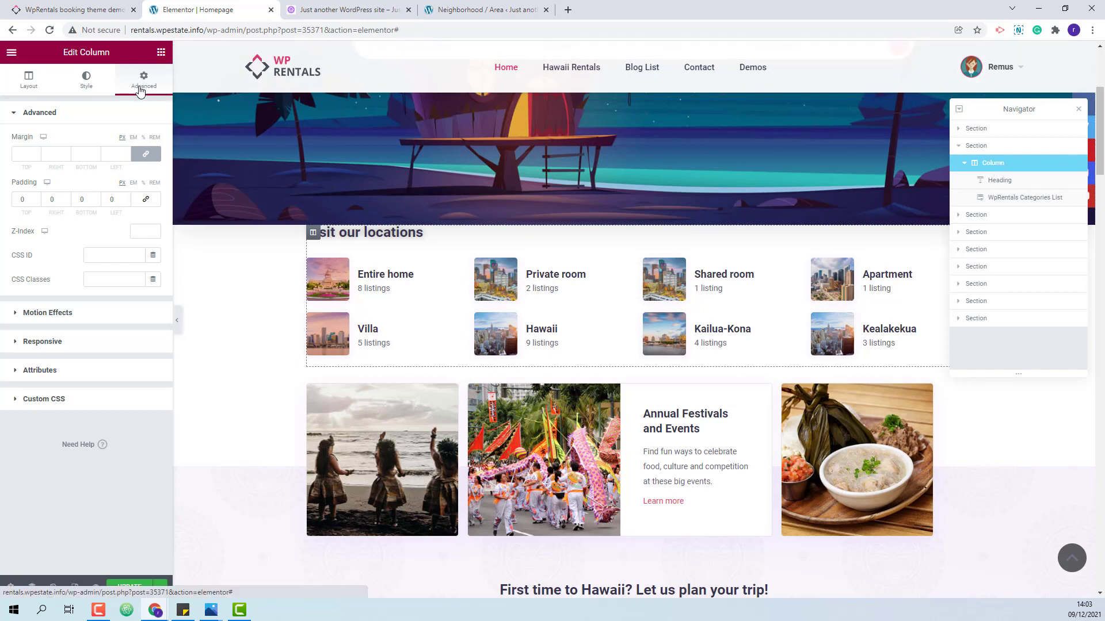
# Give the locations column 90 top and 90 bottom padding, then update the page.
pyautogui.click(37, 198)
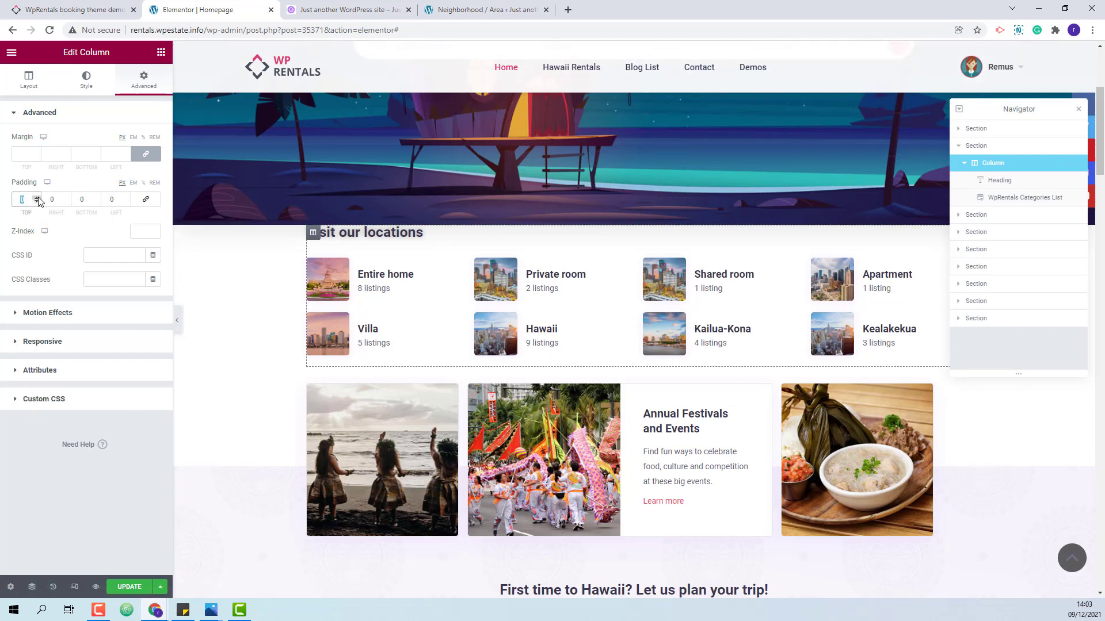
pyautogui.write('90')
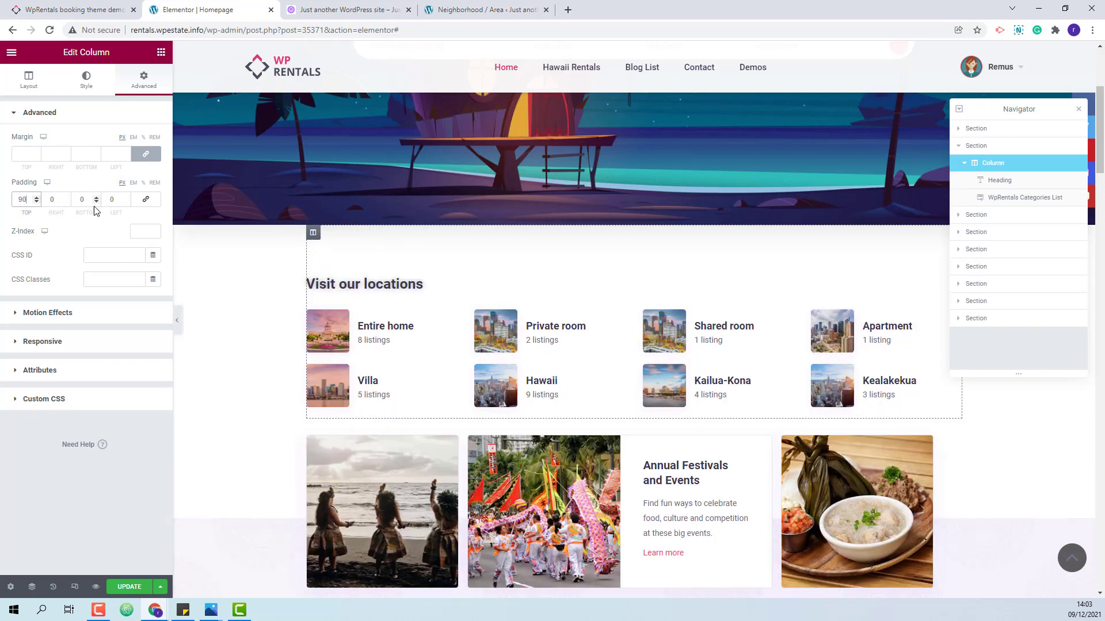
pyautogui.click(86, 199)
pyautogui.write('90')
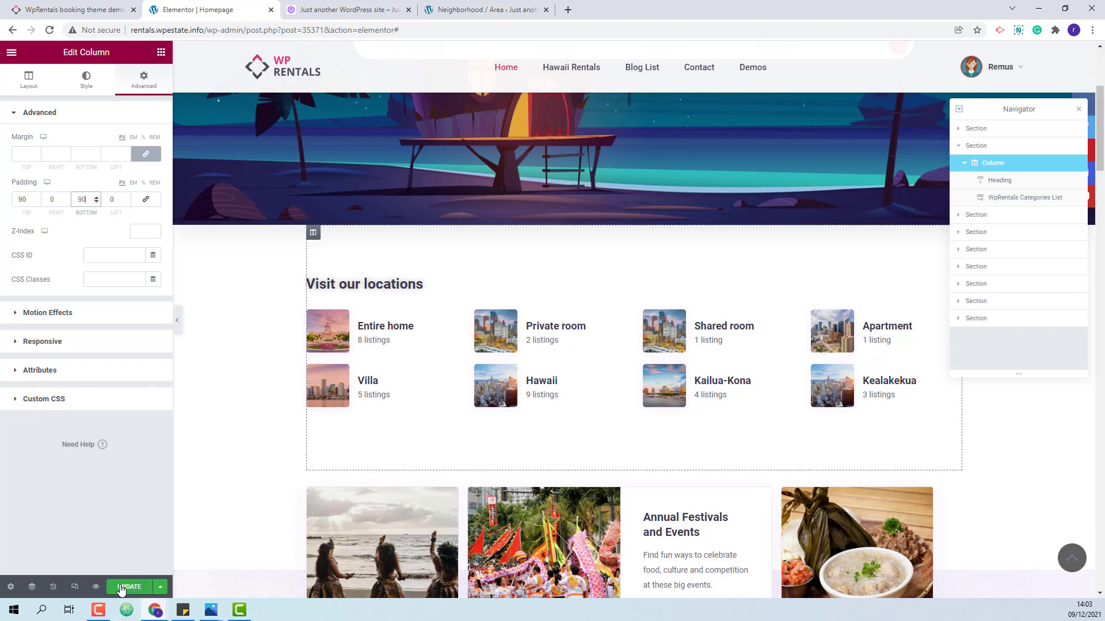
pyautogui.click(124, 588)
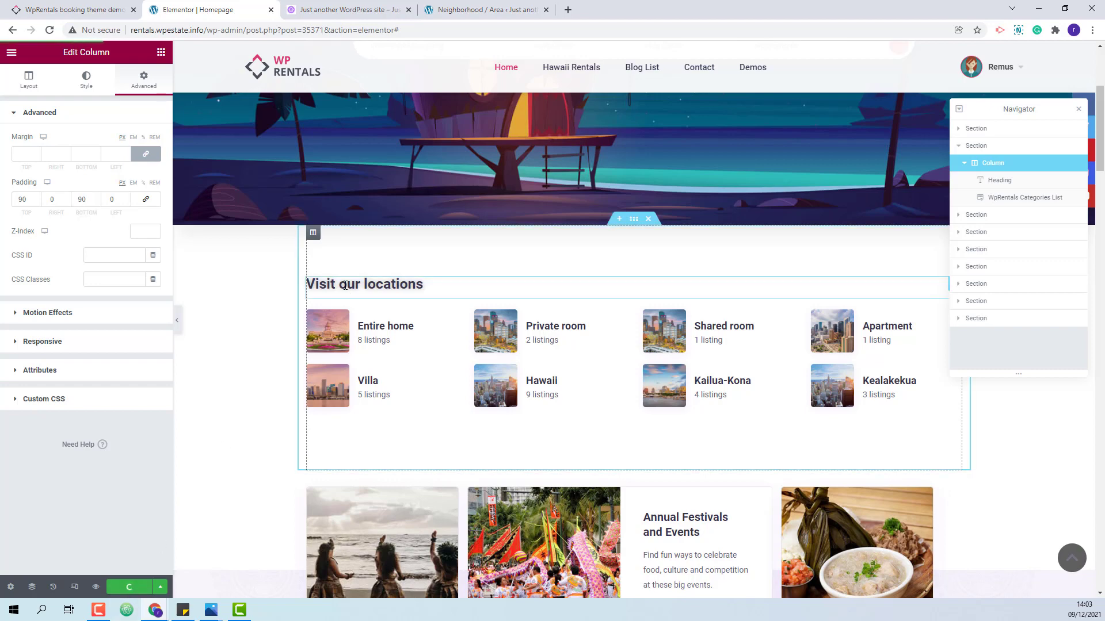
# Preview the homepage's Visit our locations grid and check the Entire home category page.
pyautogui.hotkey('ctrl', 'Tab')
pyautogui.scroll(-2, 774, 229)
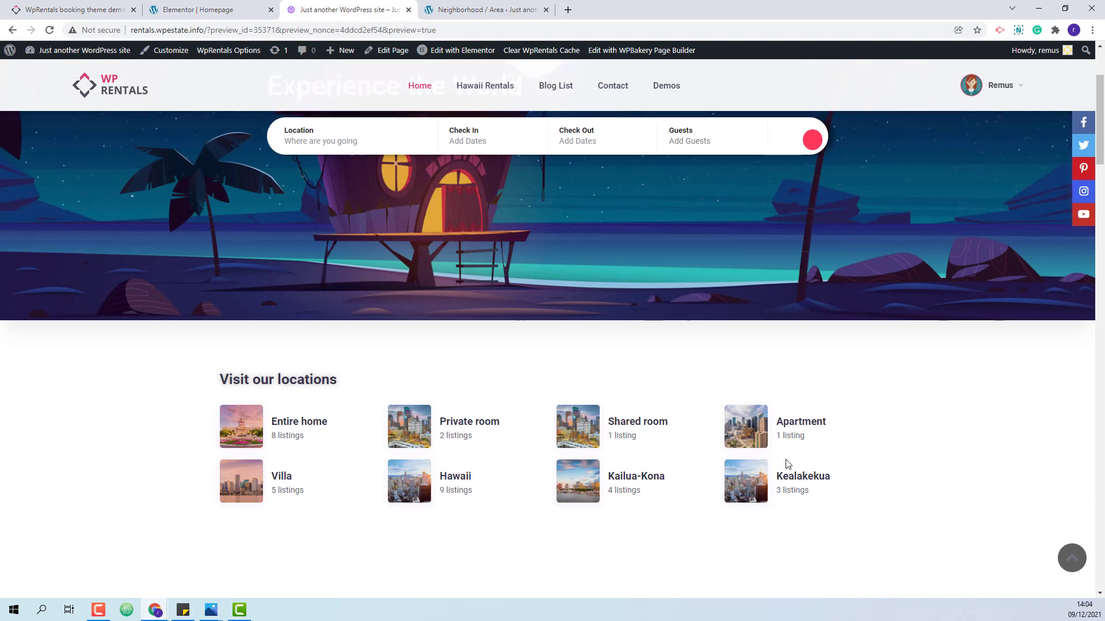
pyautogui.scroll(-2, 785, 461)
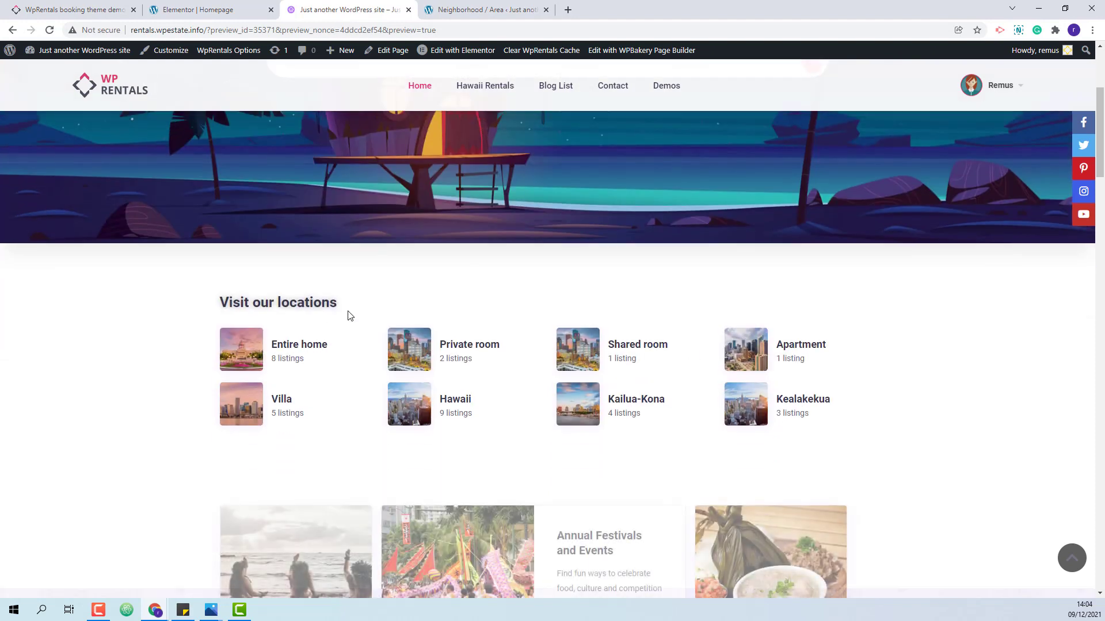
pyautogui.click(246, 352)
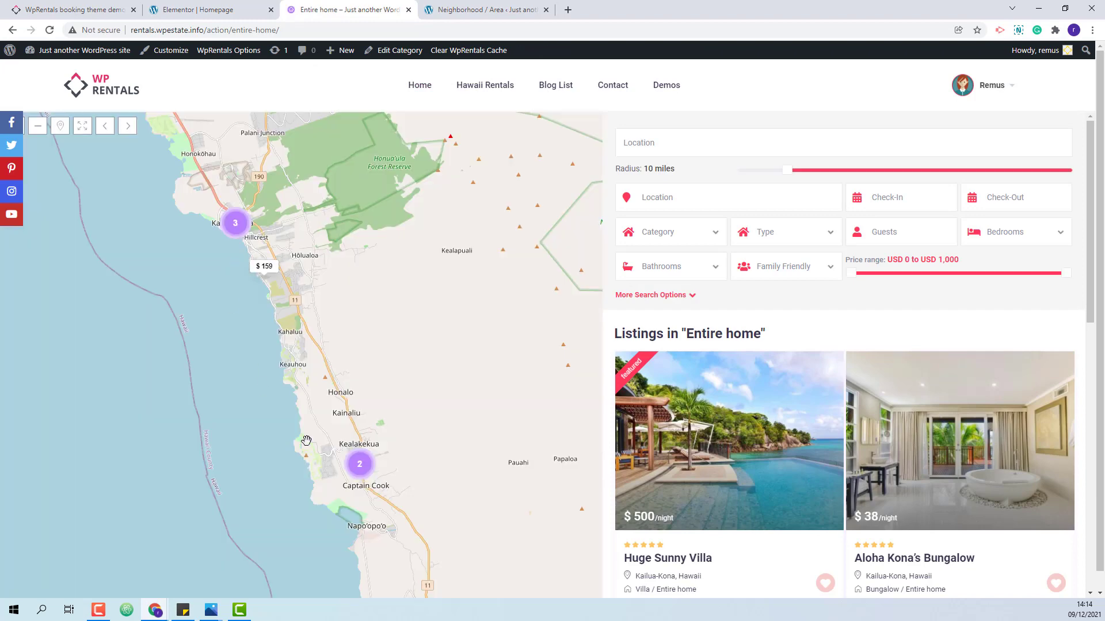
pyautogui.moveTo(714, 377)
pyautogui.scroll(-3, 714, 377)
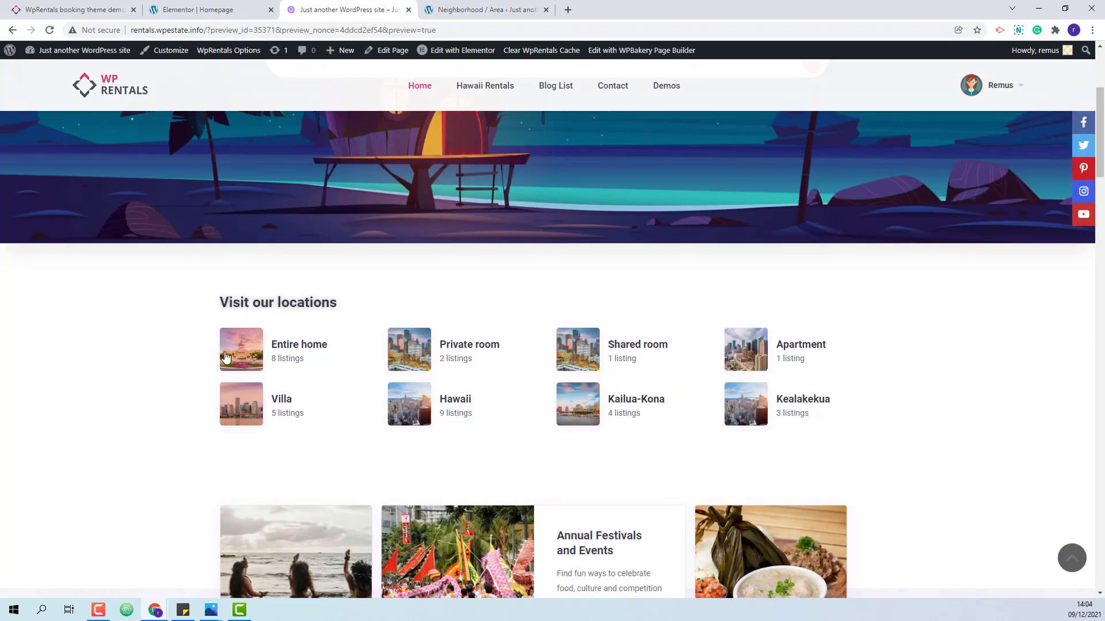
# Switch the categories list to the Type 1 design and compare with the live demo homepage.
pyautogui.hotkey('ctrl', 'pageup')
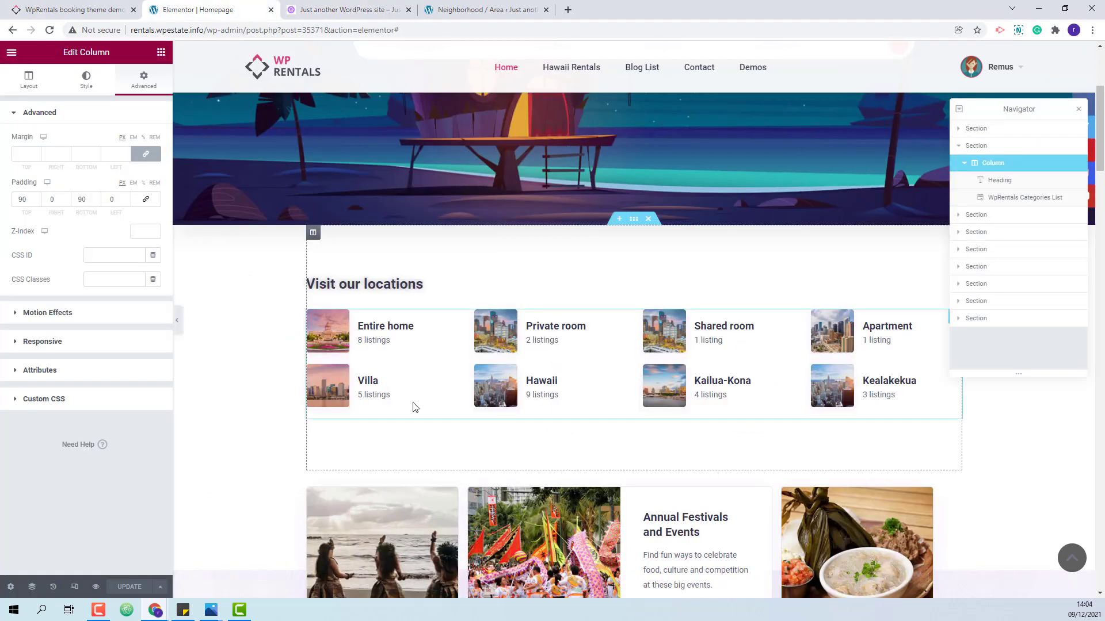
pyautogui.click(410, 391)
pyautogui.click(55, 251)
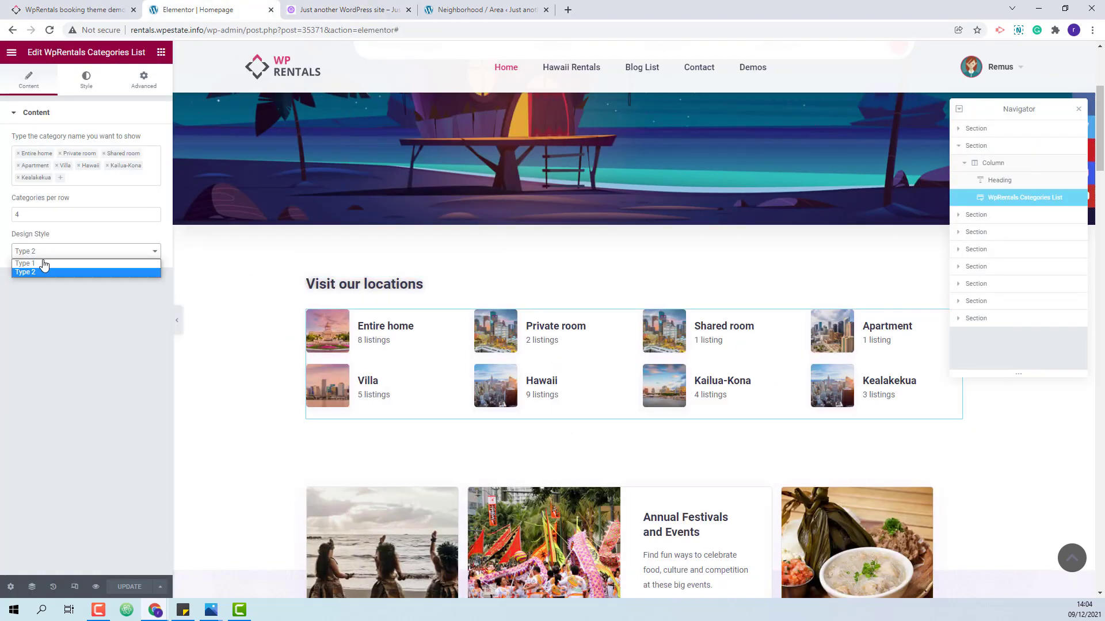
pyautogui.click(43, 263)
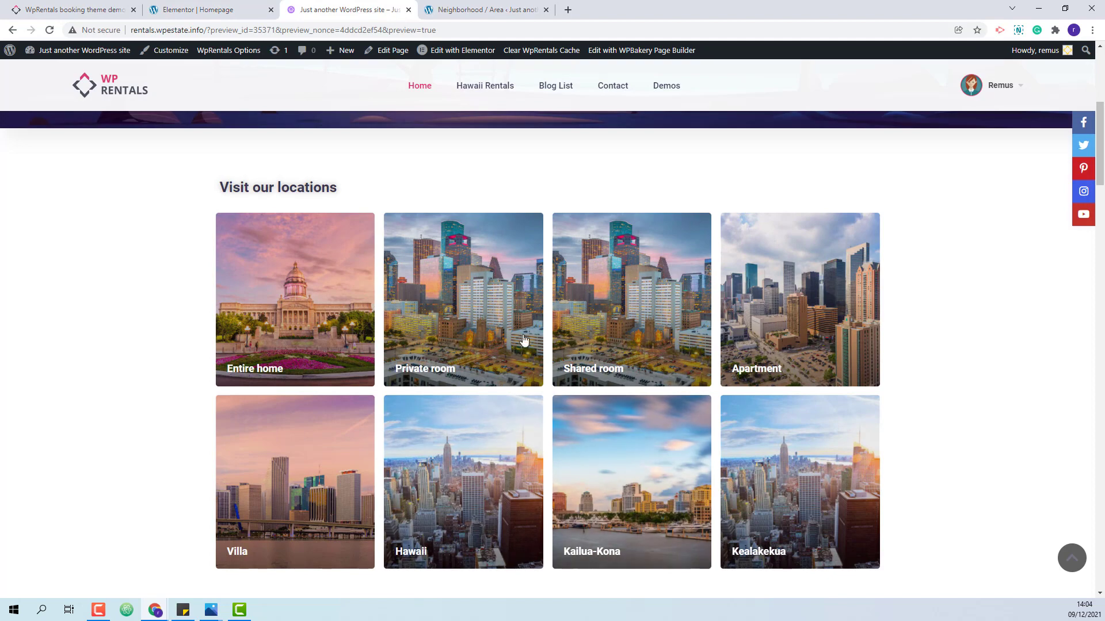
pyautogui.hotkey('ctrl', '1')
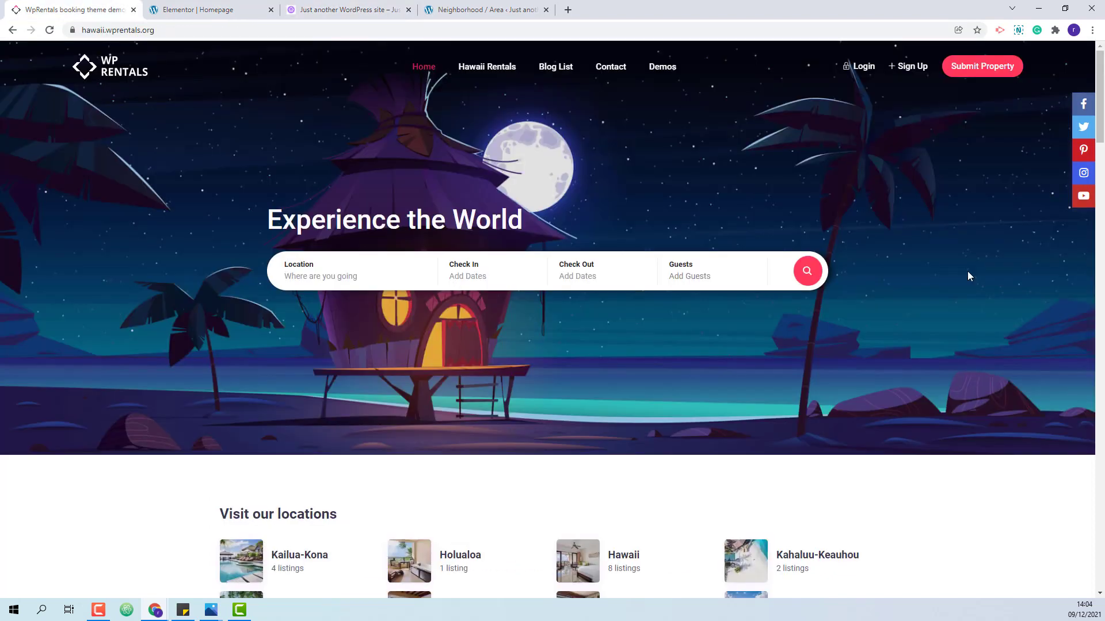